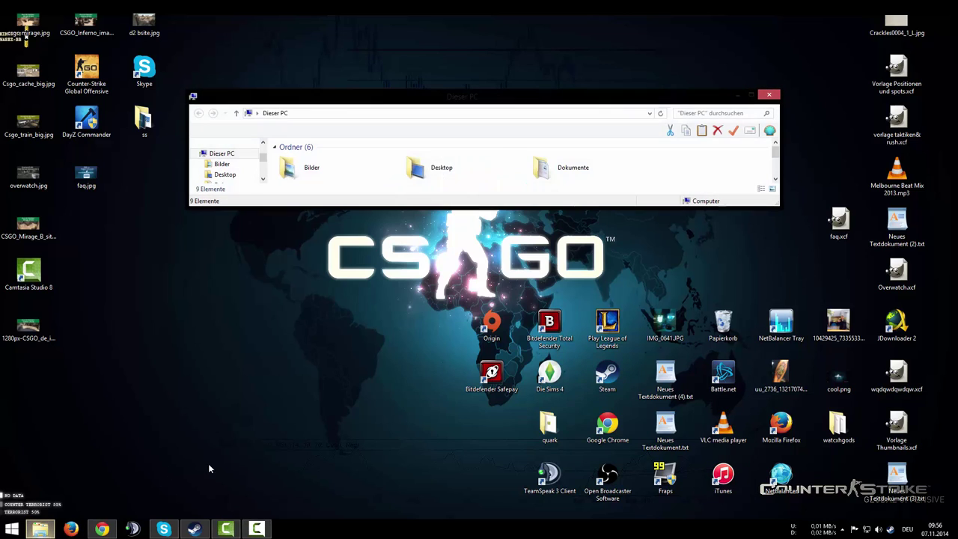
Maximize the file browser window and open the Steam folder inside Programme (x86) on drive C:
{"action": "double_click", "coordinate": [451, 100]}
{"action": "double_click", "coordinate": [163, 135]}
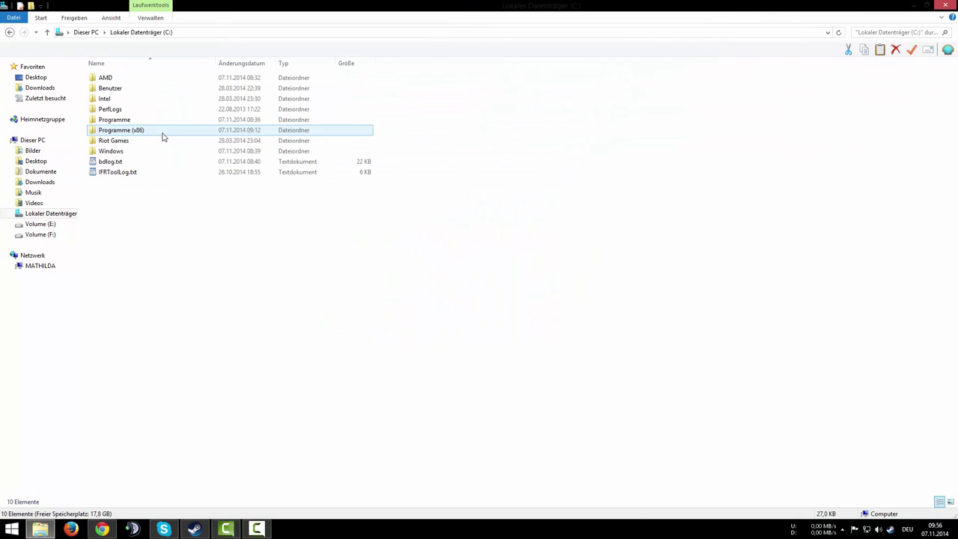
{"action": "double_click", "coordinate": [135, 132]}
{"action": "key", "text": "s"}
{"action": "key", "text": "s"}
{"action": "key", "text": "s"}
{"action": "key", "text": "s"}
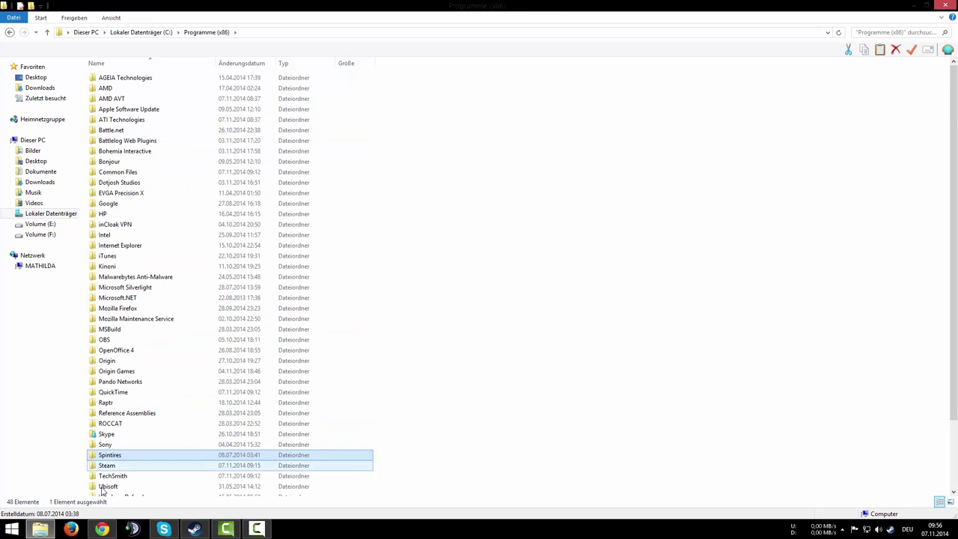
{"action": "key", "text": "Return"}
Open the cfg folder under SteamApps, common, Counter-Strike Global Offensive, csgo
{"action": "double_click", "coordinate": [105, 276]}
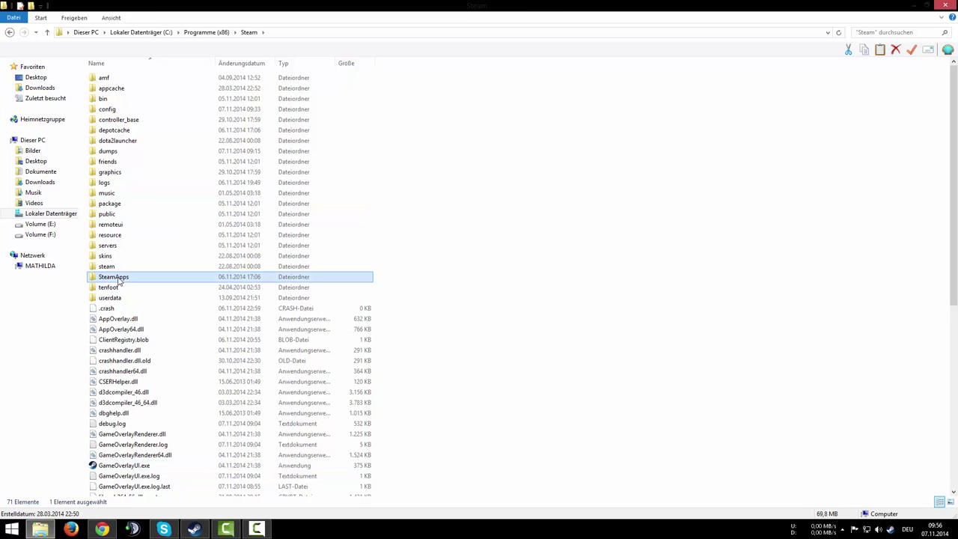
{"action": "left_click", "coordinate": [122, 79]}
{"action": "double_click", "coordinate": [122, 80]}
{"action": "left_click_drag", "start_coordinate": [289, 283], "coordinate": [112, 194]}
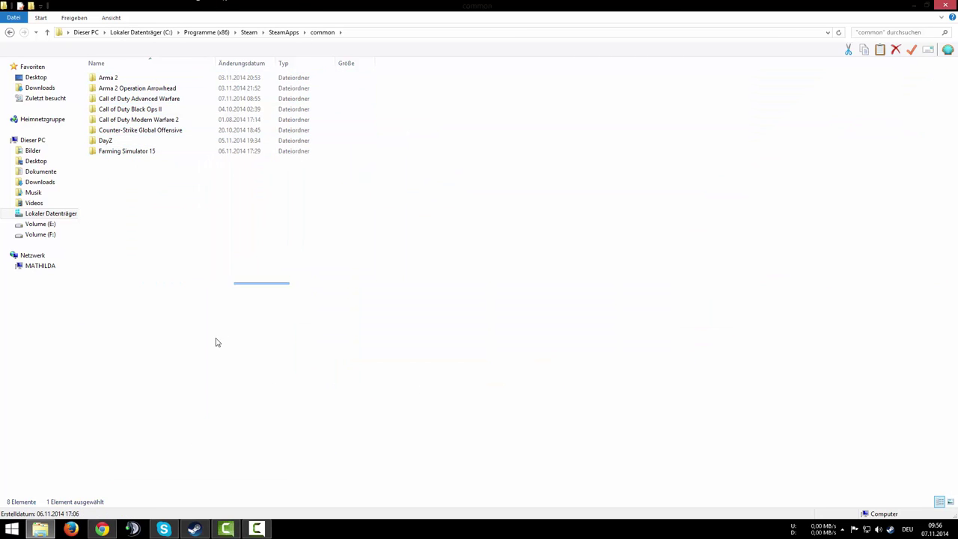
{"action": "double_click", "coordinate": [173, 131]}
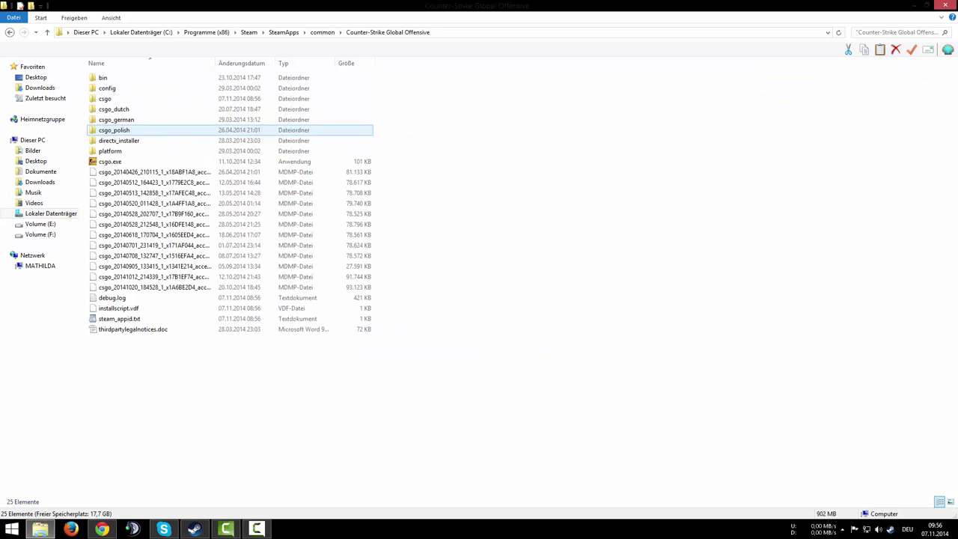
{"action": "double_click", "coordinate": [109, 98]}
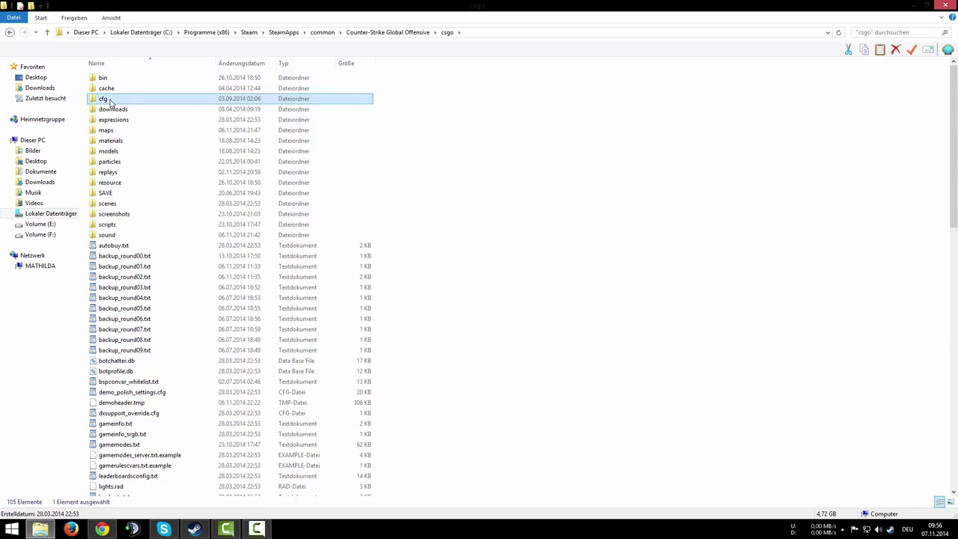
{"action": "double_click", "coordinate": [101, 98]}
Open config.cfg from the cfg folder in WordPad and maximize its window
{"action": "left_click", "coordinate": [120, 121]}
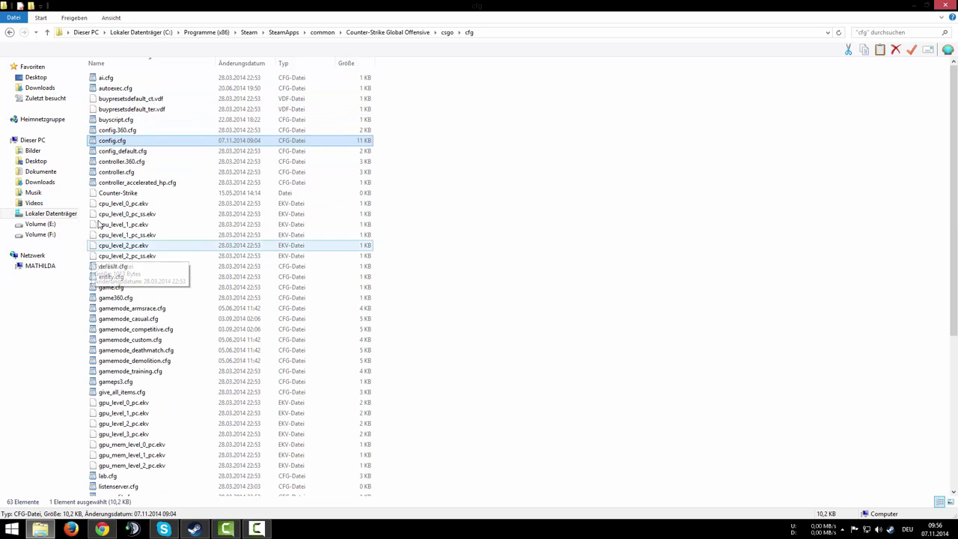
{"action": "left_click", "coordinate": [117, 121]}
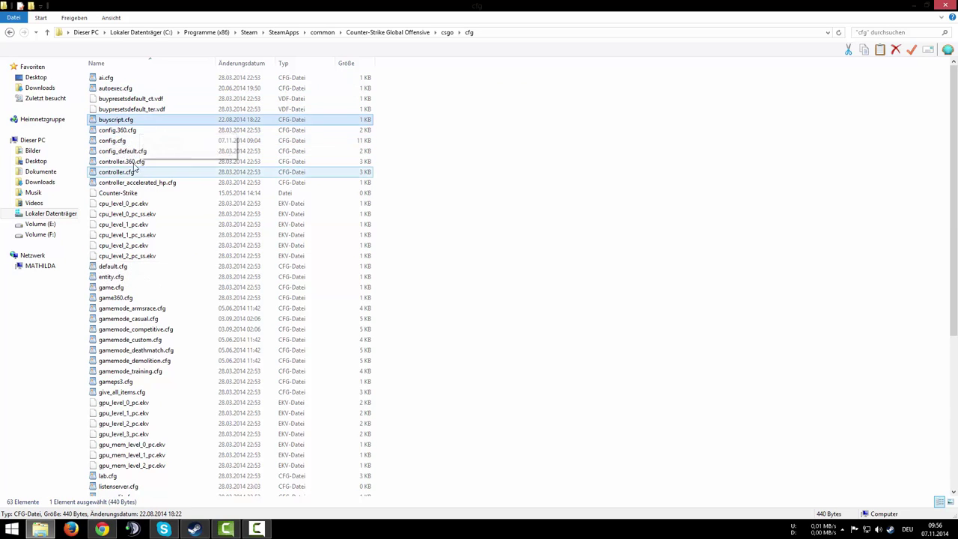
{"action": "left_click", "coordinate": [126, 88]}
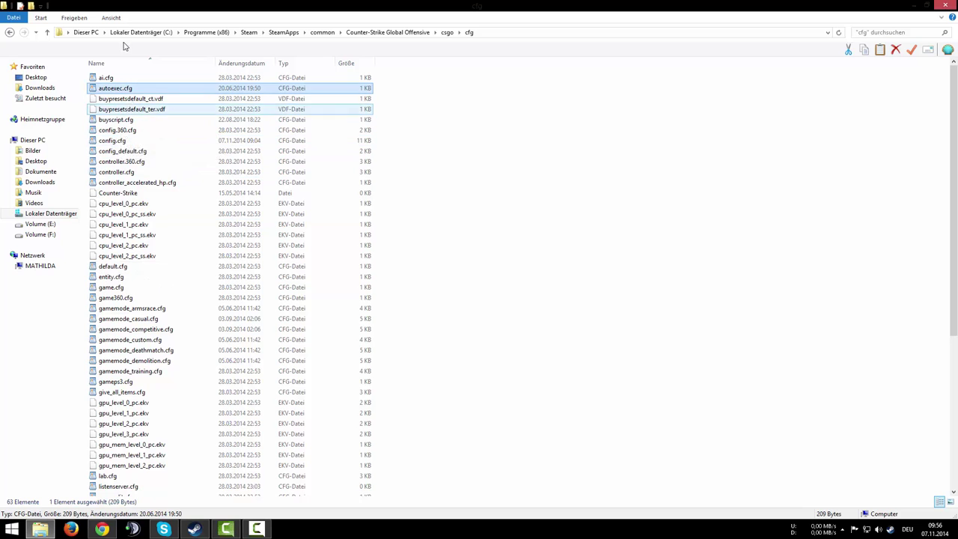
{"action": "double_click", "coordinate": [128, 141]}
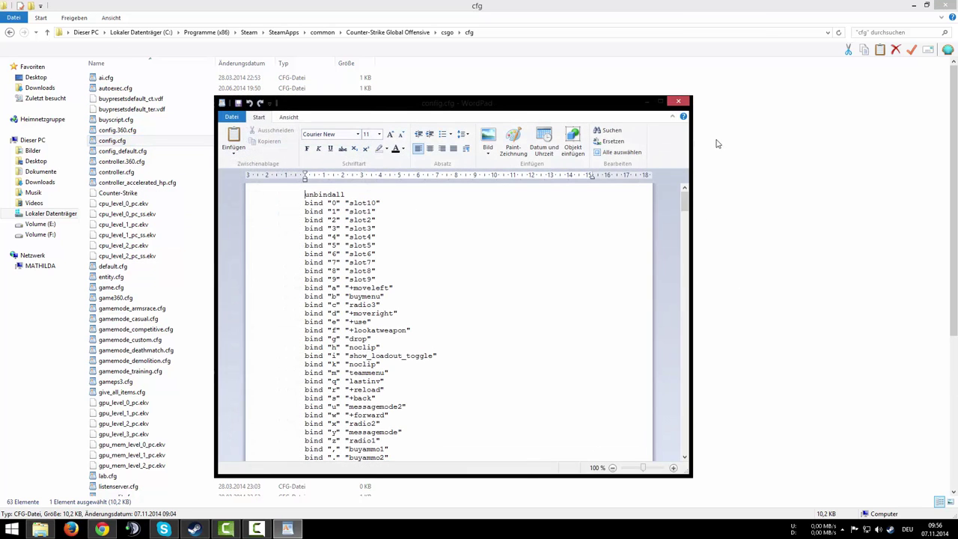
{"action": "left_click", "coordinate": [657, 100]}
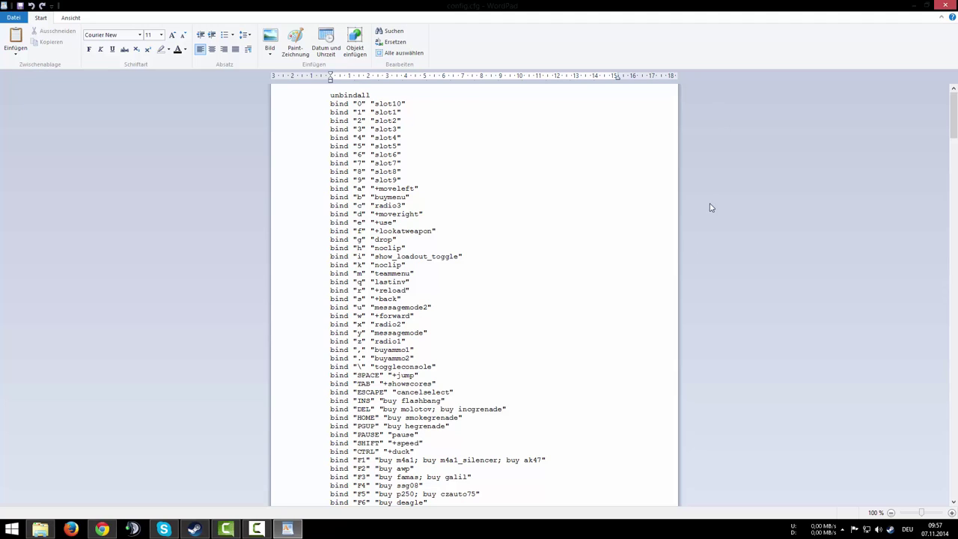
Examine the messagemode, messagemode2 and noclip key bindings near the start of the config file
{"action": "double_click", "coordinate": [388, 333]}
{"action": "mouse_move", "coordinate": [416, 306]}
{"action": "left_mouse_down"}
{"action": "mouse_move", "coordinate": [381, 308]}
{"action": "mouse_move", "coordinate": [432, 308]}
{"action": "mouse_move", "coordinate": [401, 299]}
{"action": "left_mouse_up"}
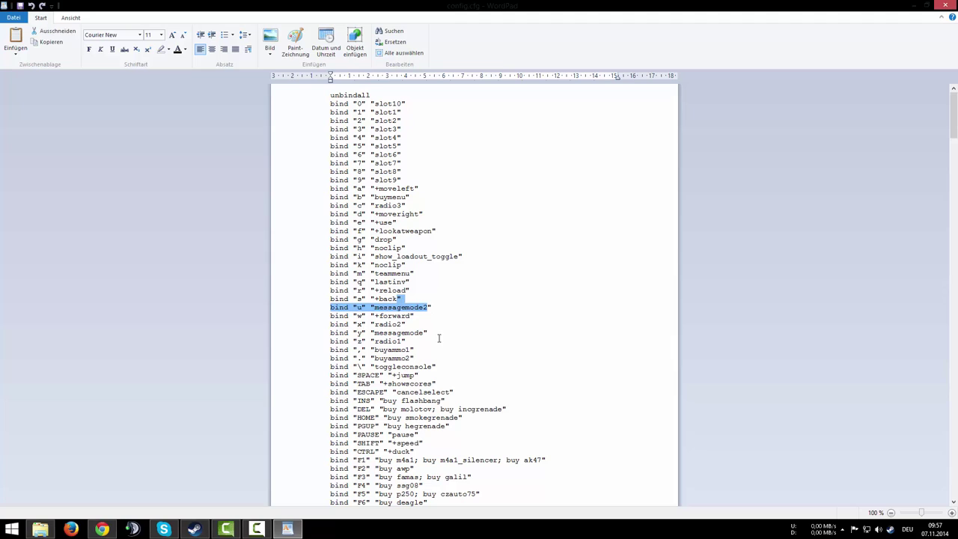
{"action": "double_click", "coordinate": [421, 334]}
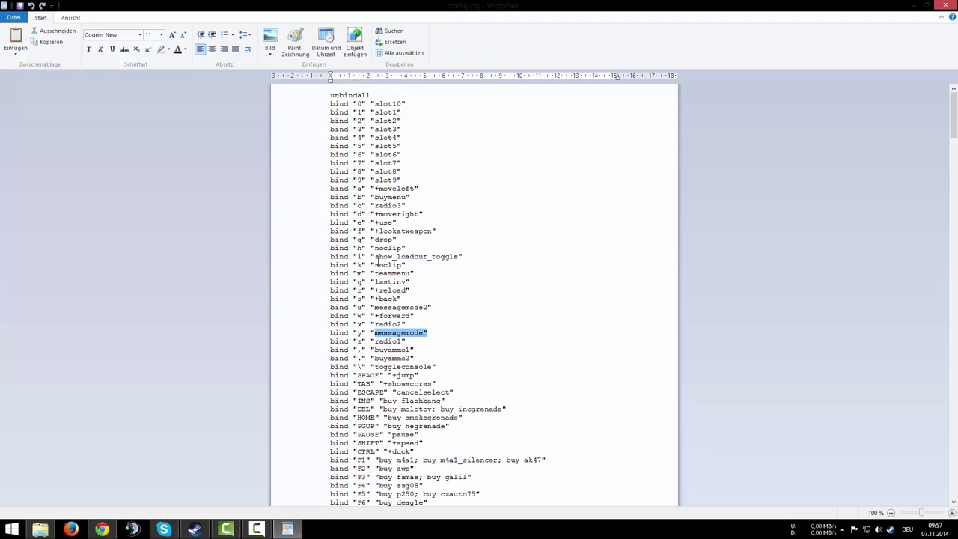
{"action": "left_click_drag", "start_coordinate": [356, 265], "coordinate": [416, 269]}
{"action": "left_click", "coordinate": [415, 270]}
{"action": "left_click", "coordinate": [330, 298]}
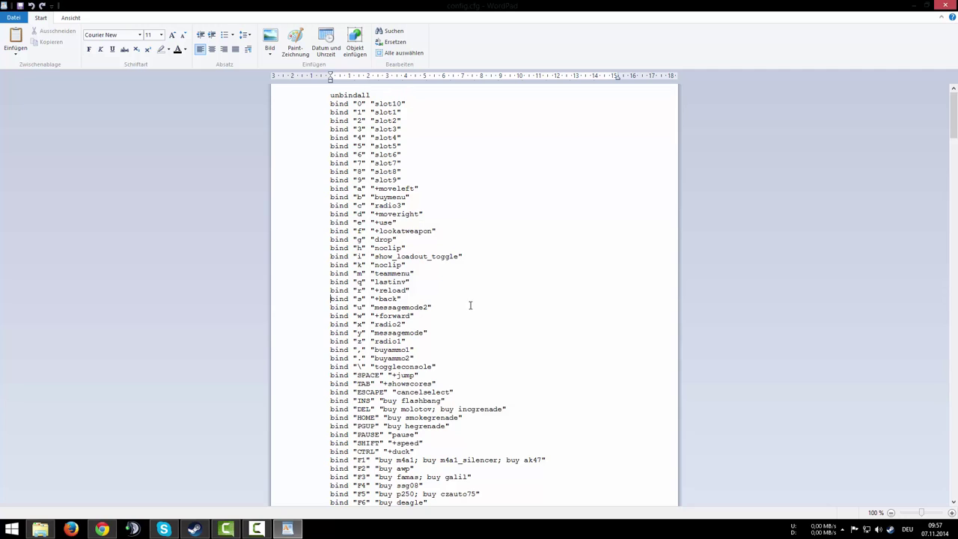
Locate the crosshair settings and highlight the lines from cl_crosshair_drawoutline through cl_crosshairusealpha
{"action": "scroll", "coordinate": [469, 305], "scroll_direction": "down", "scroll_amount": 20}
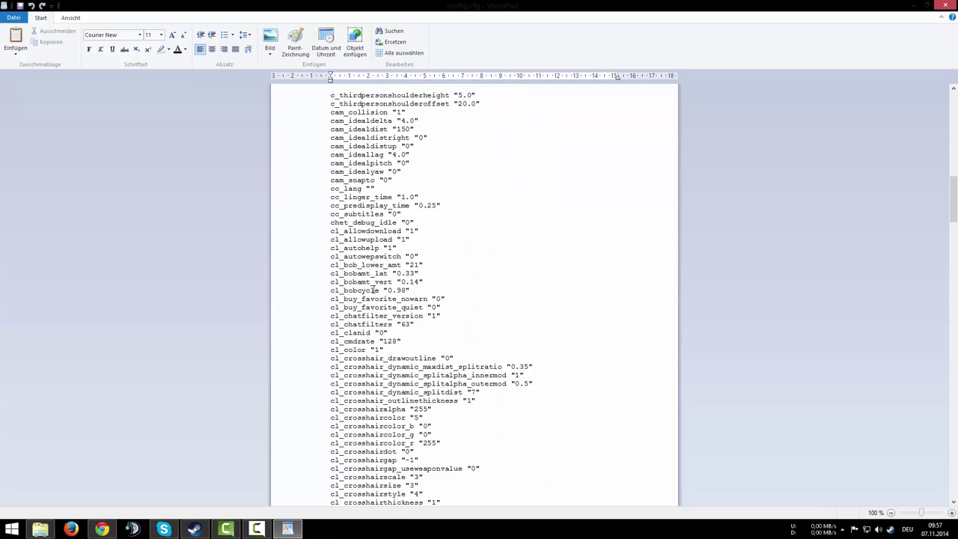
{"action": "scroll", "coordinate": [373, 292], "scroll_direction": "up", "scroll_amount": 2}
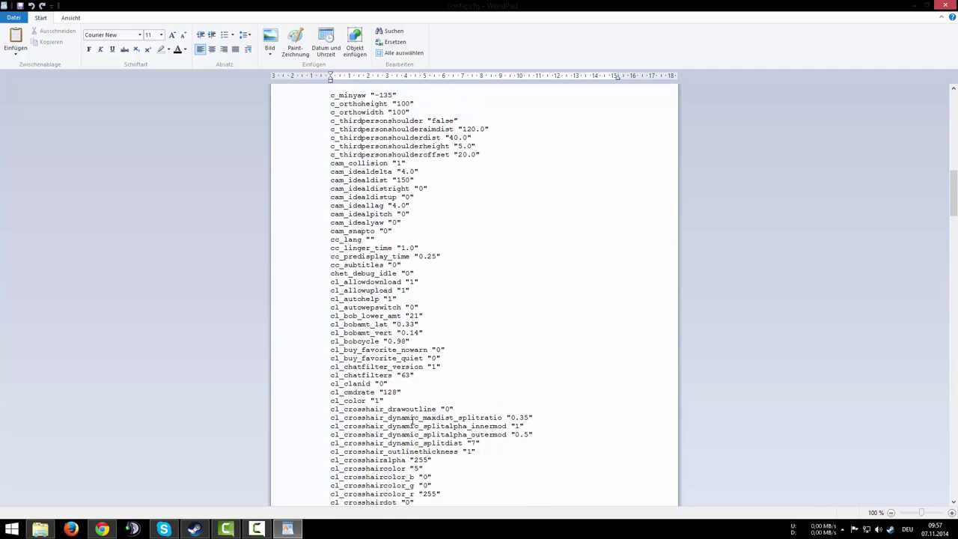
{"action": "scroll", "coordinate": [406, 439], "scroll_direction": "down", "scroll_amount": 5}
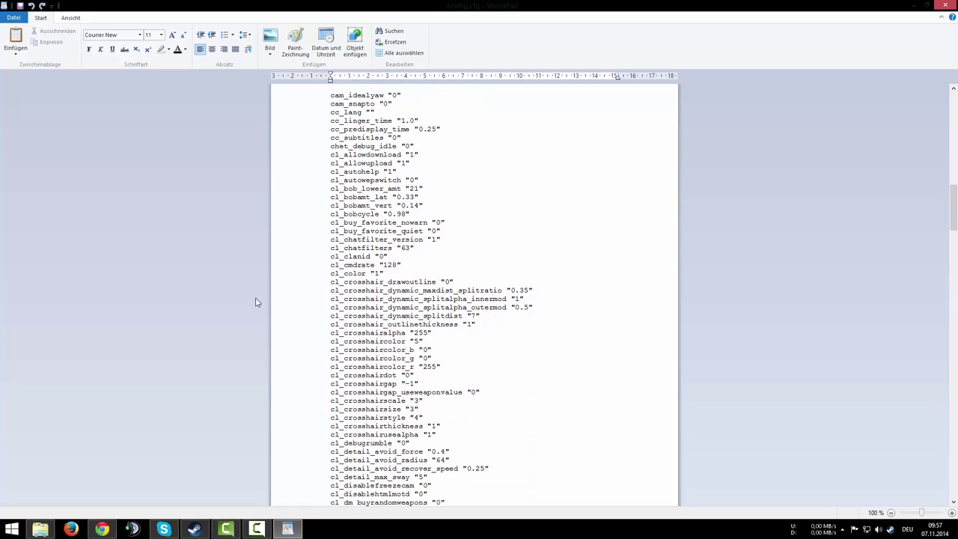
{"action": "left_click_drag", "start_coordinate": [309, 282], "coordinate": [516, 437]}
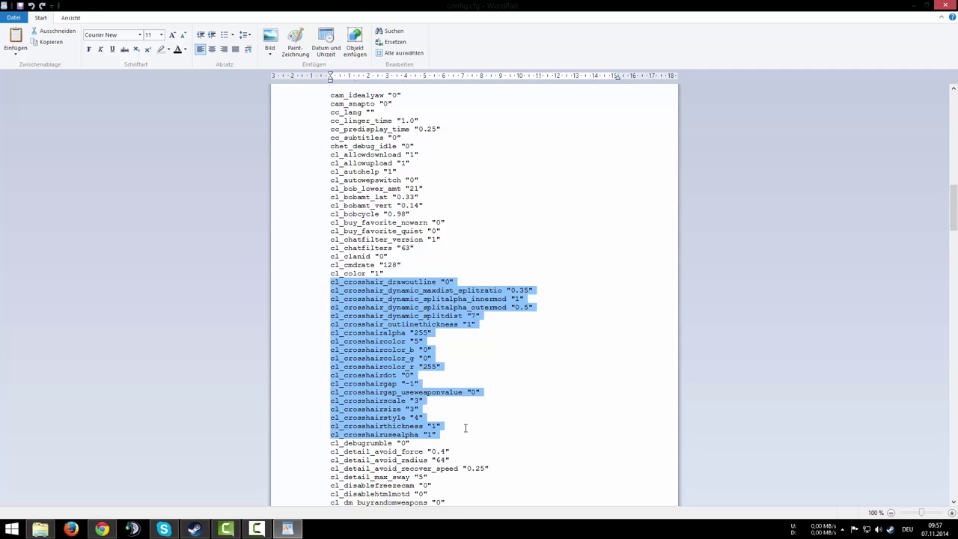
Review the settings further down the config file, return to the crosshair block and clear its highlighting
{"action": "scroll", "coordinate": [566, 453], "scroll_direction": "down", "scroll_amount": 20}
{"action": "scroll", "coordinate": [546, 329], "scroll_direction": "down", "scroll_amount": 20}
{"action": "scroll", "coordinate": [532, 309], "scroll_direction": "down", "scroll_amount": 3}
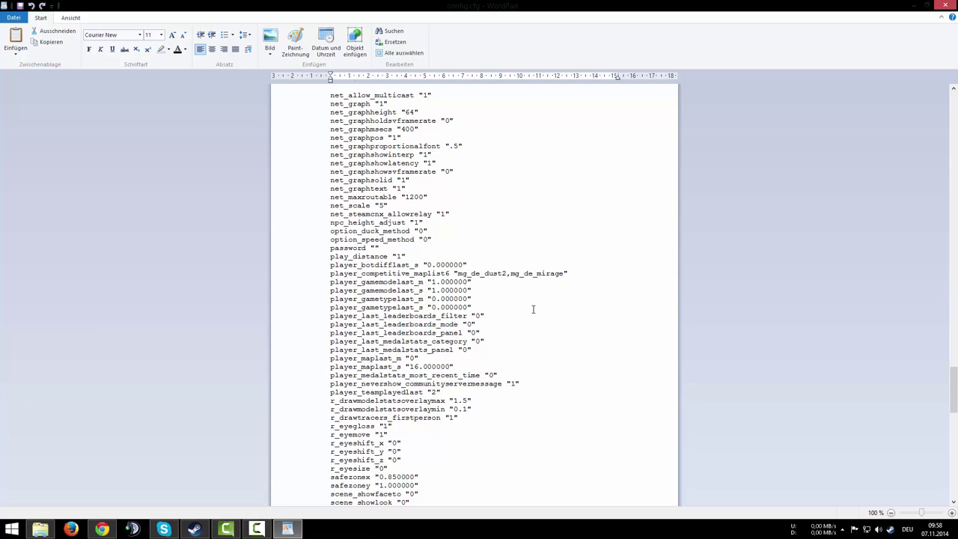
{"action": "scroll", "coordinate": [536, 384], "scroll_direction": "up", "scroll_amount": 18}
{"action": "scroll", "coordinate": [440, 371], "scroll_direction": "up", "scroll_amount": 7}
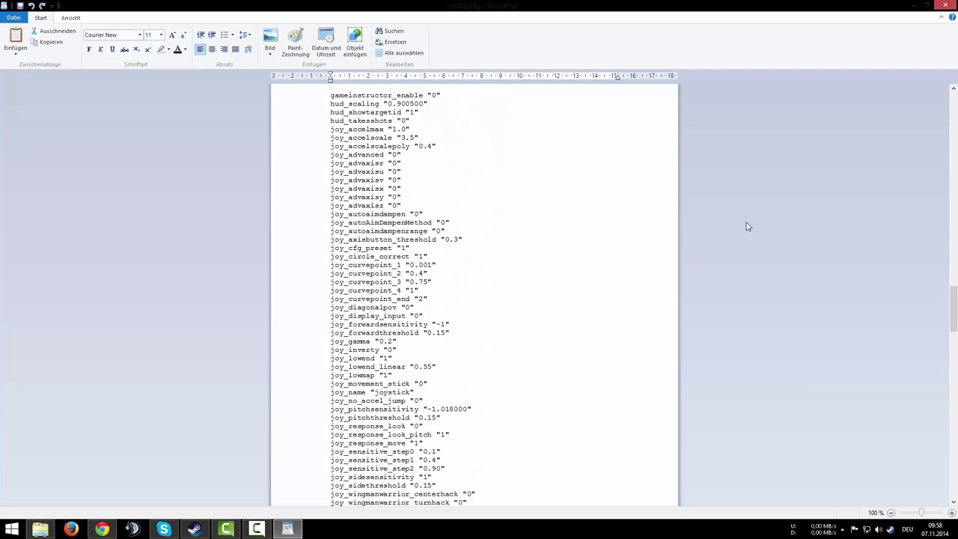
{"action": "scroll", "coordinate": [449, 374], "scroll_direction": "up", "scroll_amount": 6}
{"action": "scroll", "coordinate": [560, 329], "scroll_direction": "up", "scroll_amount": 11}
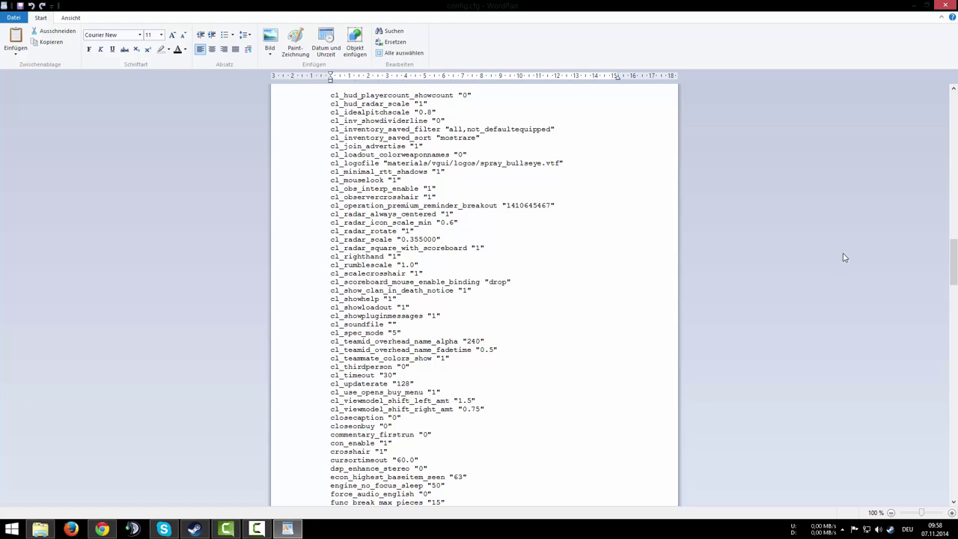
{"action": "scroll", "coordinate": [599, 302], "scroll_direction": "up", "scroll_amount": 3}
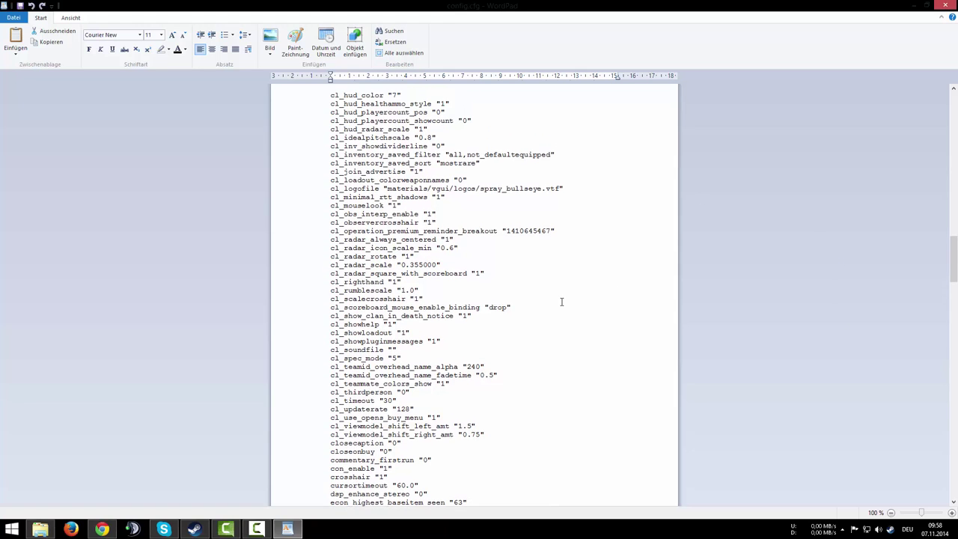
{"action": "scroll", "coordinate": [519, 282], "scroll_direction": "up", "scroll_amount": 2}
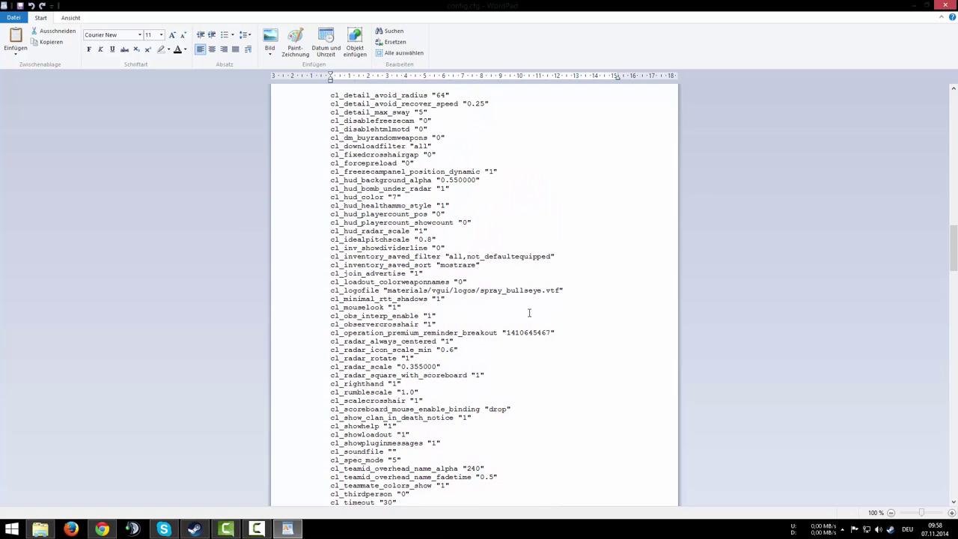
{"action": "left_click_drag", "start_coordinate": [333, 90], "coordinate": [333, 121]}
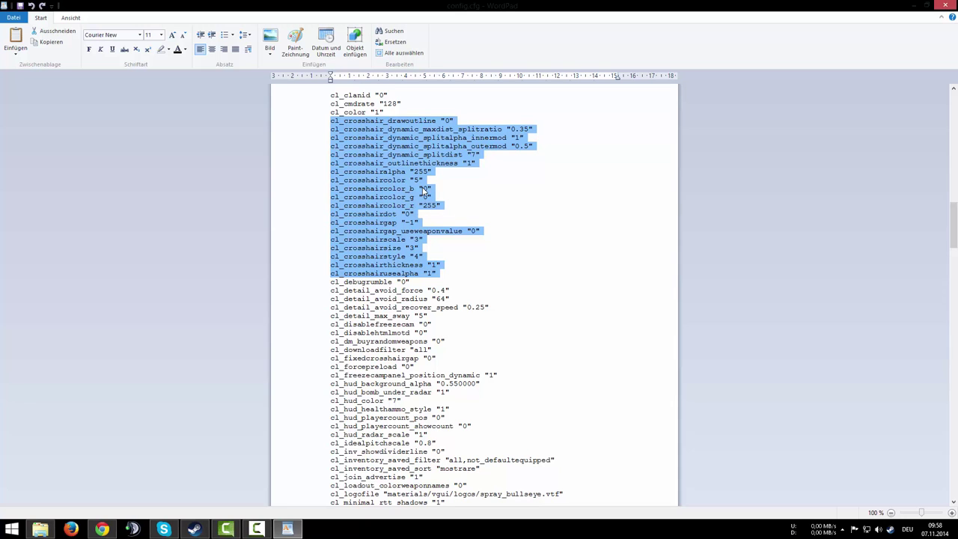
{"action": "left_click", "coordinate": [461, 231]}
{"action": "scroll", "coordinate": [499, 269], "scroll_direction": "up", "scroll_amount": 7}
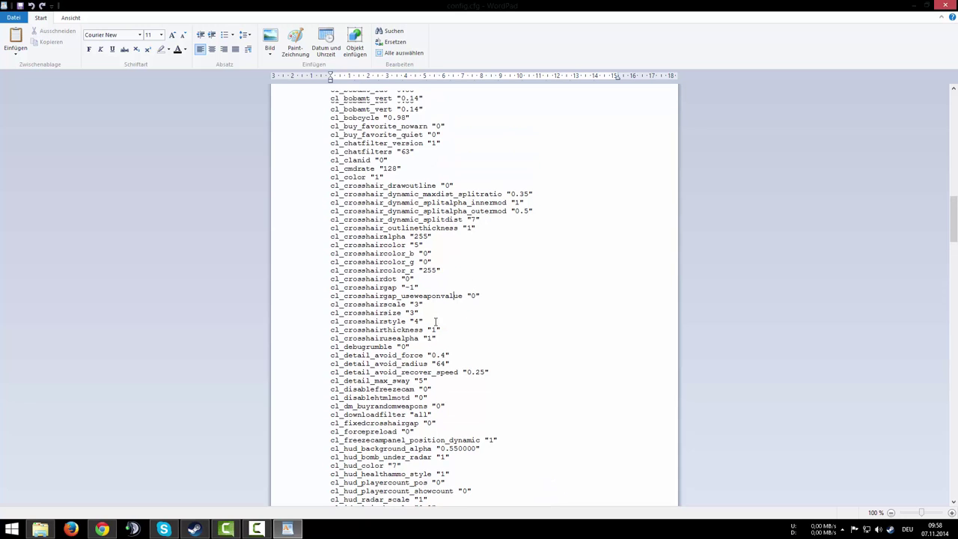
Examine the key bindings at the start of the file, including the buyammo1 and buyammo2 lines, and the settings below them
{"action": "scroll", "coordinate": [508, 397], "scroll_direction": "up", "scroll_amount": 20}
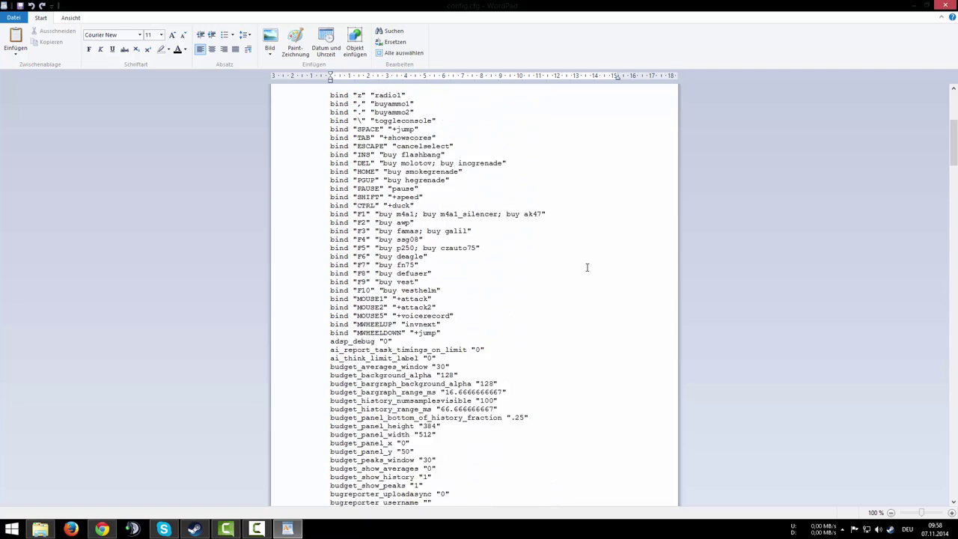
{"action": "scroll", "coordinate": [517, 240], "scroll_direction": "up", "scroll_amount": 3}
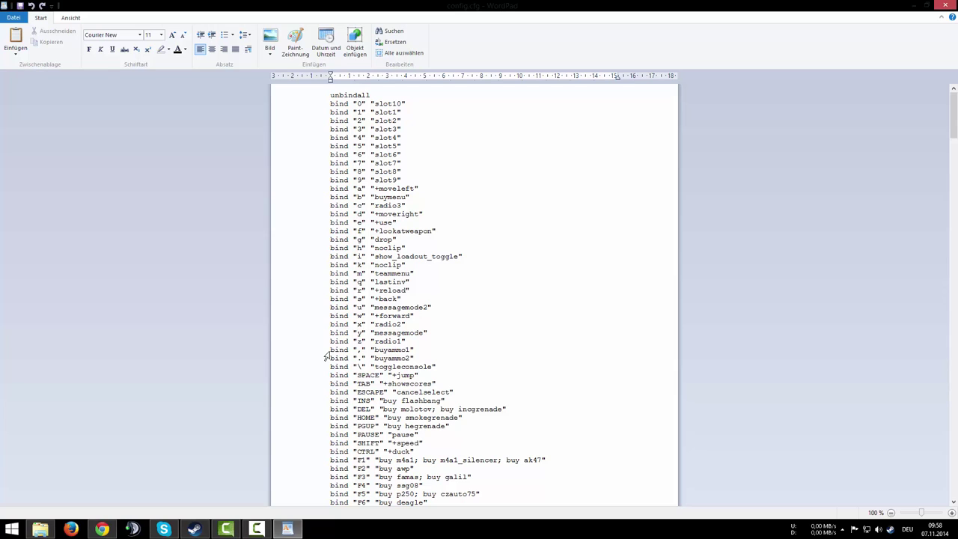
{"action": "left_click_drag", "start_coordinate": [326, 350], "coordinate": [436, 360]}
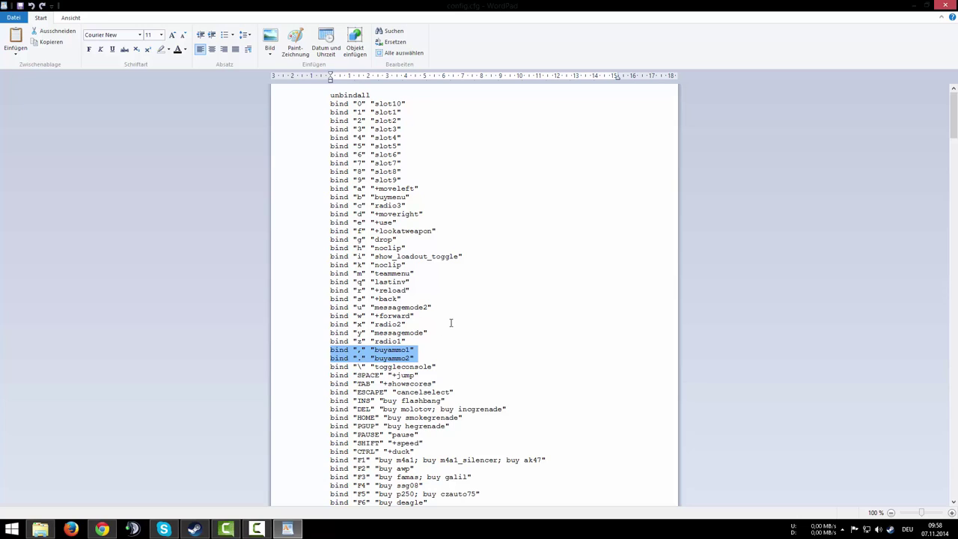
{"action": "left_click", "coordinate": [419, 351]}
{"action": "scroll", "coordinate": [464, 456], "scroll_direction": "down", "scroll_amount": 2}
{"action": "scroll", "coordinate": [431, 375], "scroll_direction": "down", "scroll_amount": 11}
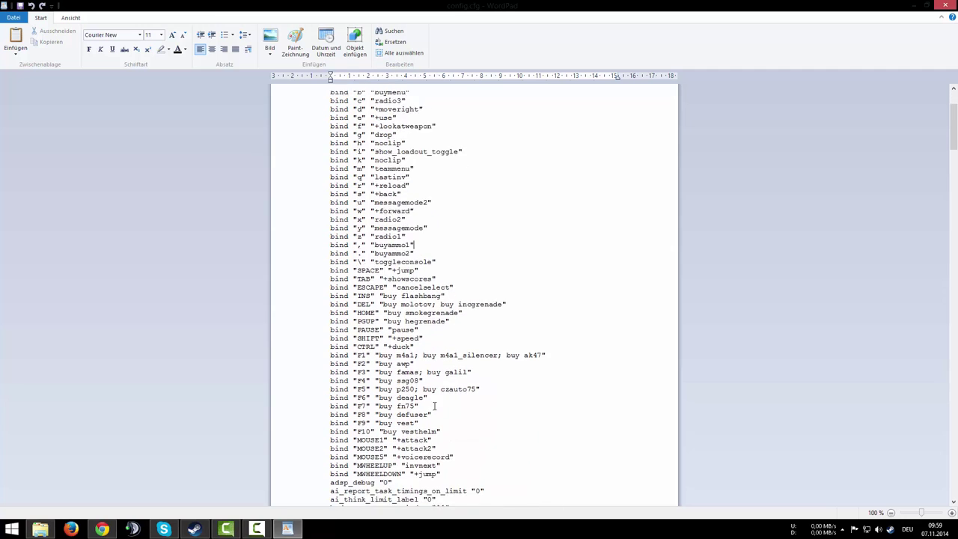
{"action": "scroll", "coordinate": [411, 404], "scroll_direction": "down", "scroll_amount": 12}
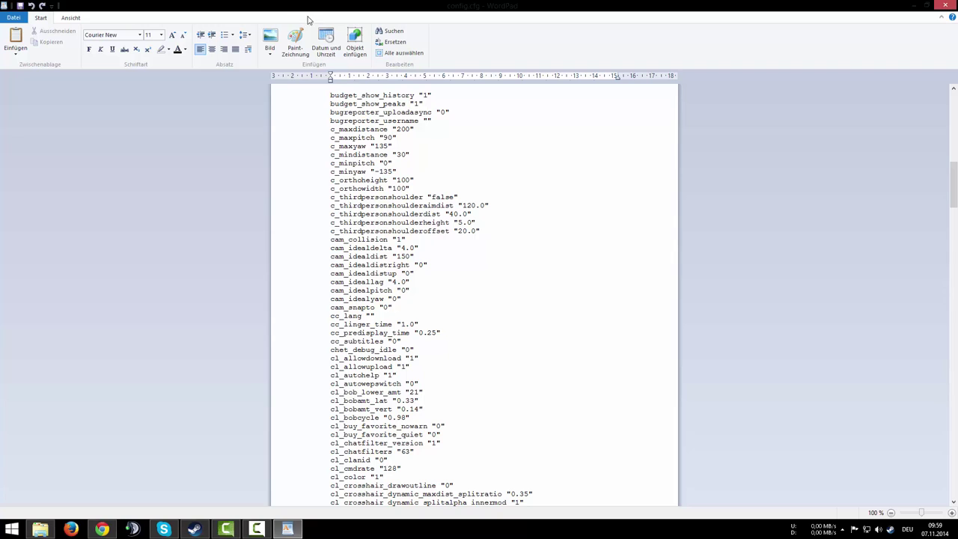
Search the config file for bind "f" and close the search dialog
{"action": "left_click", "coordinate": [392, 32]}
{"action": "type", "text": "bind \"f"}
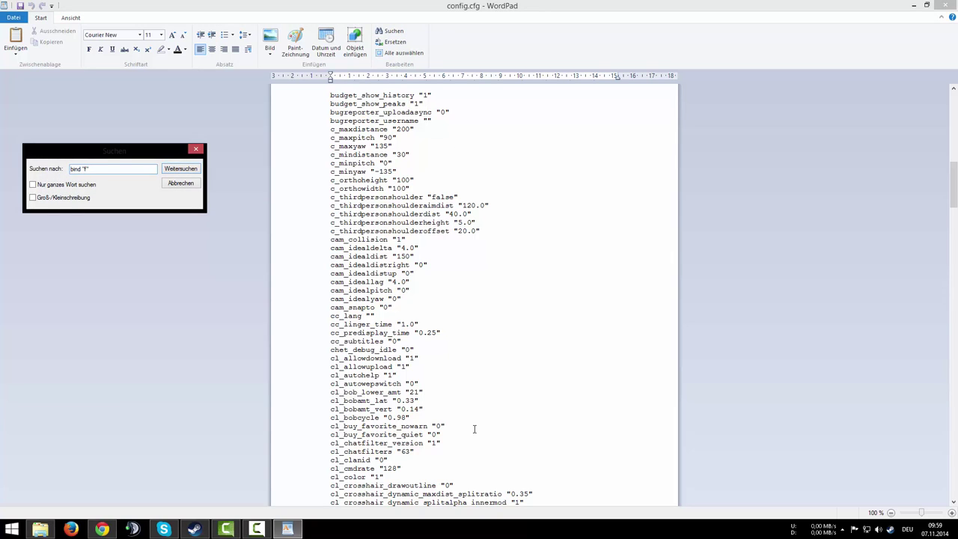
{"action": "key", "text": "Return"}
{"action": "key", "text": "Escape"}
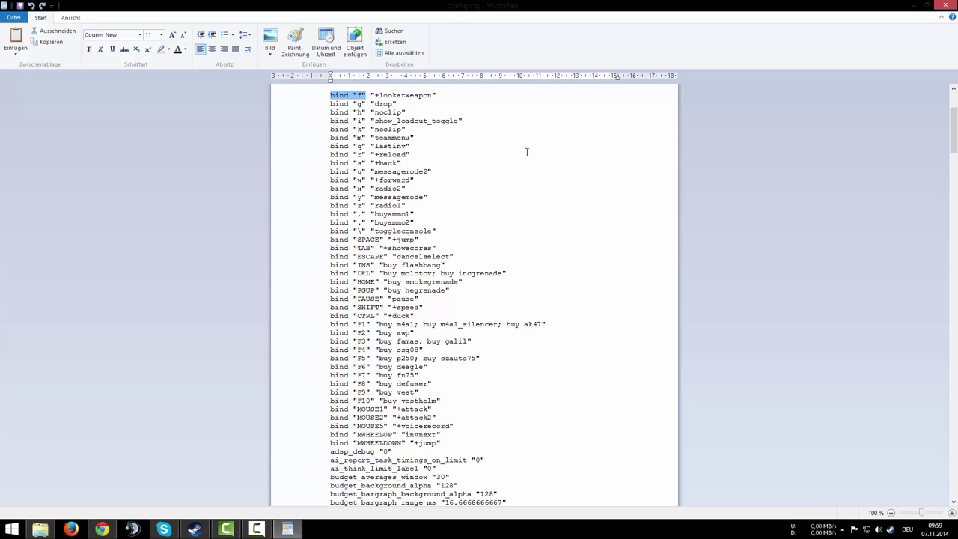
Replace the command bound to the "f" key with "+use weapon_flashbang"
{"action": "left_click", "coordinate": [374, 96]}
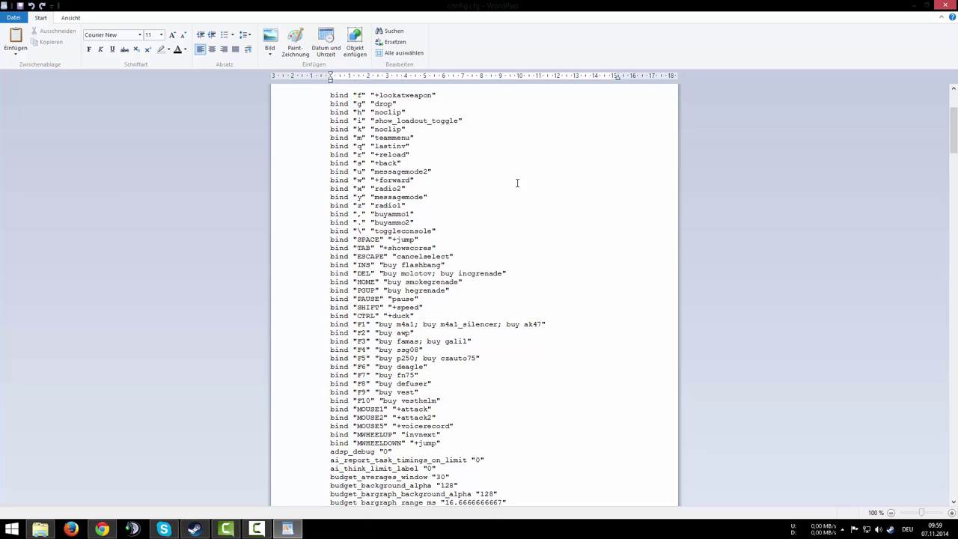
{"action": "key", "text": "Up"}
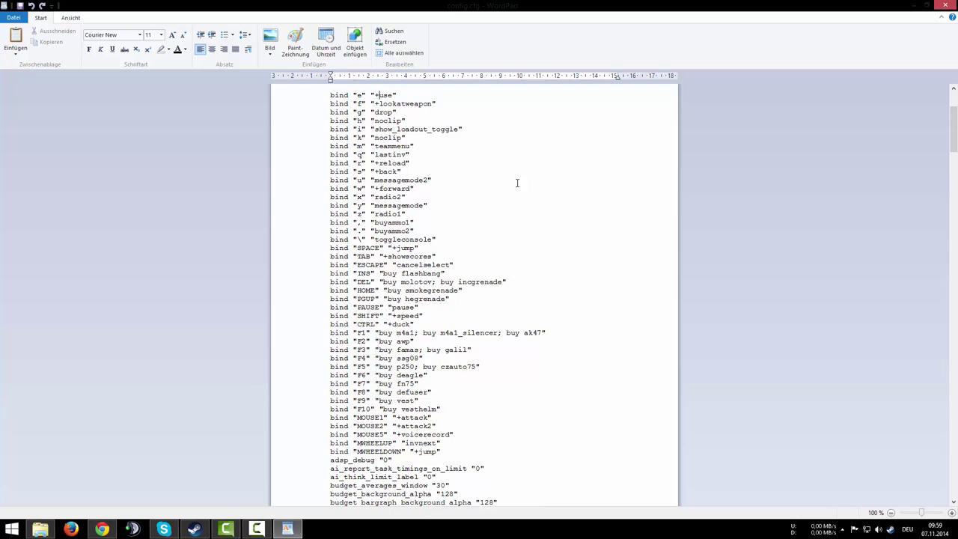
{"action": "key", "text": "Down"}
{"action": "key", "text": "Delete"}
{"action": "key", "text": "Delete"}
{"action": "key", "text": "Delete"}
{"action": "key", "text": "Delete"}
{"action": "key", "text": "Delete"}
{"action": "key", "text": "Delete"}
{"action": "key", "text": "Delete"}
{"action": "key", "text": "Delete"}
{"action": "key", "text": "Delete"}
{"action": "key", "text": "Delete"}
{"action": "key", "text": "Delete"}
{"action": "key", "text": "Delete"}
{"action": "key", "text": "Delete"}
{"action": "type", "text": "buy"}
{"action": "key", "text": "BackSpace"}
{"action": "key", "text": "BackSpace"}
{"action": "key", "text": "BackSpace"}
{"action": "type", "text": "use"}
{"action": "type", "text": " wea"}
{"action": "type", "text": "pon"}
{"action": "type", "text": "_flashbang"}
{"action": "type", "text": "+"}
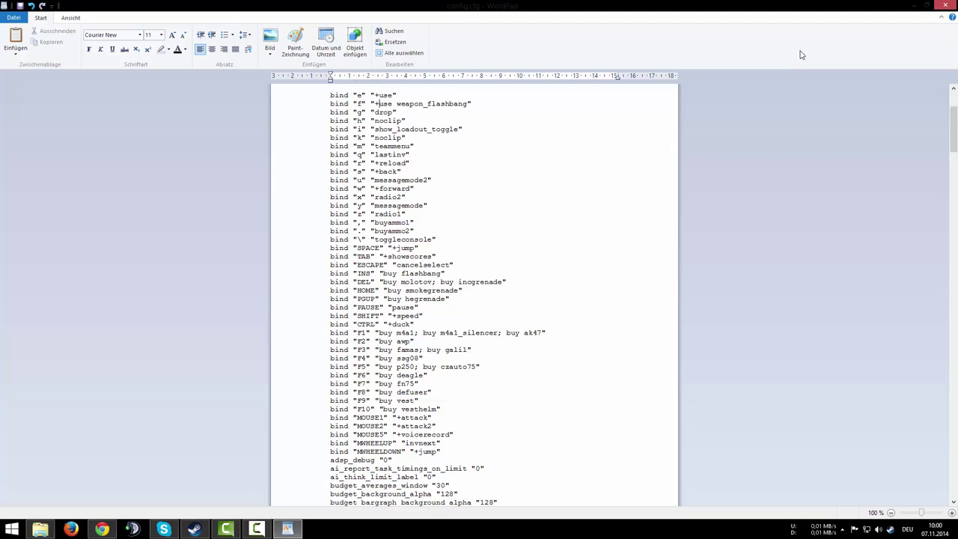
Extend the "f" key binding to "+use weapon_flashbang; use weapon_smokegrenade"
{"action": "left_click", "coordinate": [468, 105]}
{"action": "key", "text": "BackSpace"}
{"action": "type", "text": "; use weapon_smokegrenade"}
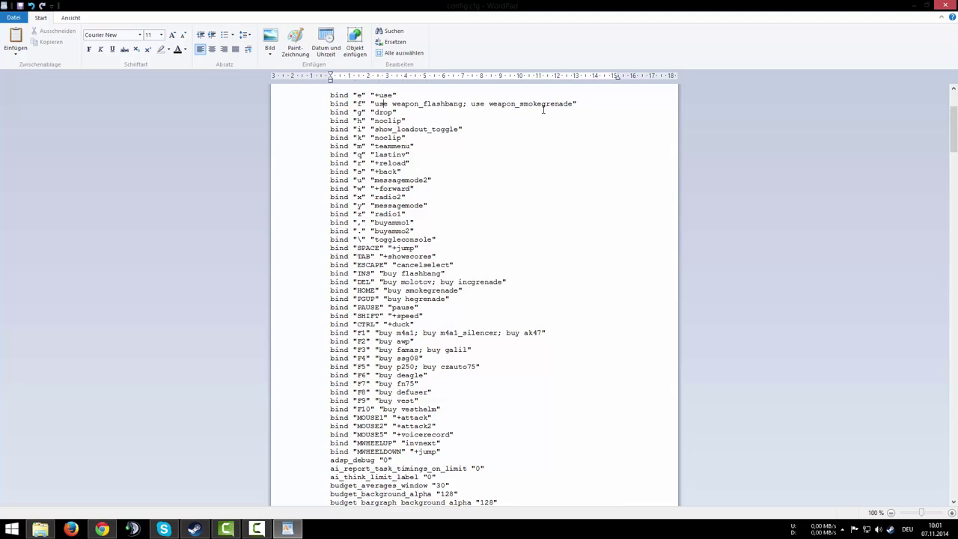
{"action": "type", "text": "+"}
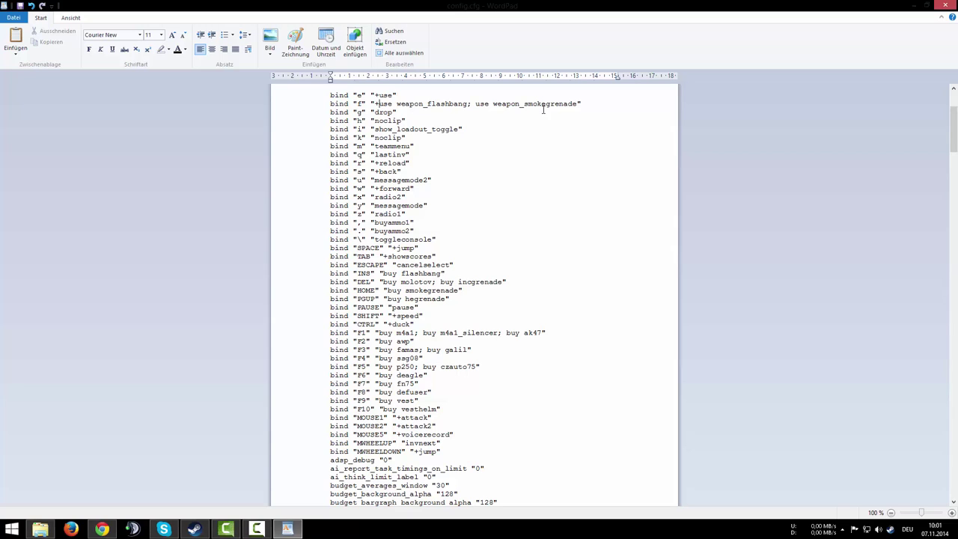
Replace the whole command bound to the "f" key with "+lookatweapon"
{"action": "key", "text": "Delete"}
{"action": "key", "text": "Delete"}
{"action": "key", "text": "Delete"}
{"action": "key", "text": "Delete"}
{"action": "key", "text": "Delete"}
{"action": "key", "text": "Delete"}
{"action": "key", "text": "Delete"}
{"action": "key", "text": "Delete"}
{"action": "key", "text": "Delete"}
{"action": "key", "text": "Delete"}
{"action": "key", "text": "Delete"}
{"action": "key", "text": "Delete"}
{"action": "key", "text": "Delete"}
{"action": "key", "text": "Delete"}
{"action": "key", "text": "Delete"}
{"action": "key", "text": "Delete"}
{"action": "key", "text": "Delete"}
{"action": "key", "text": "Delete"}
{"action": "key", "text": "Delete"}
{"action": "key", "text": "Delete"}
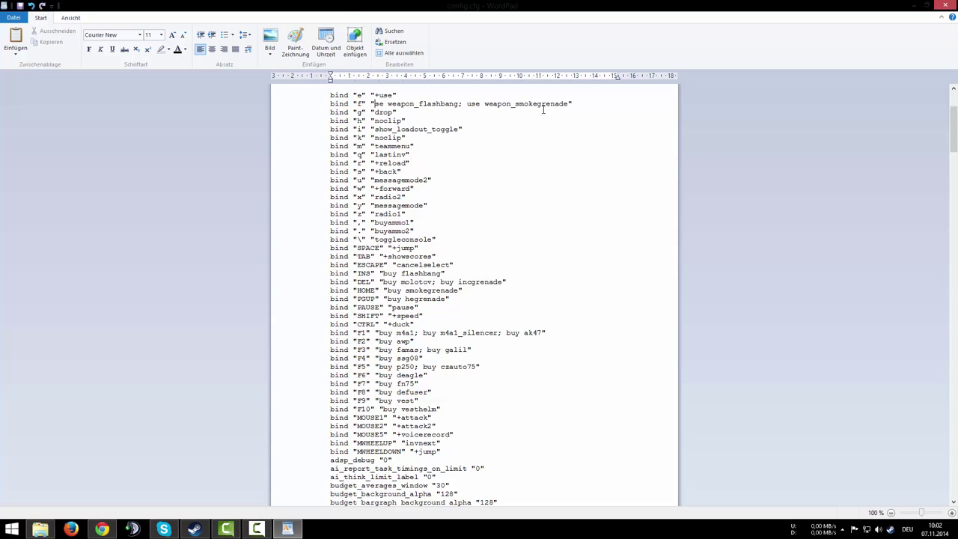
{"action": "key", "text": "Delete"}
{"action": "key", "text": "Delete"}
{"action": "key", "text": "Delete"}
{"action": "key", "text": "Delete"}
{"action": "key", "text": "Delete"}
{"action": "key", "text": "Delete"}
{"action": "key", "text": "Delete"}
{"action": "key", "text": "Delete"}
{"action": "key", "text": "Delete"}
{"action": "key", "text": "Delete"}
{"action": "key", "text": "Delete"}
{"action": "key", "text": "Delete"}
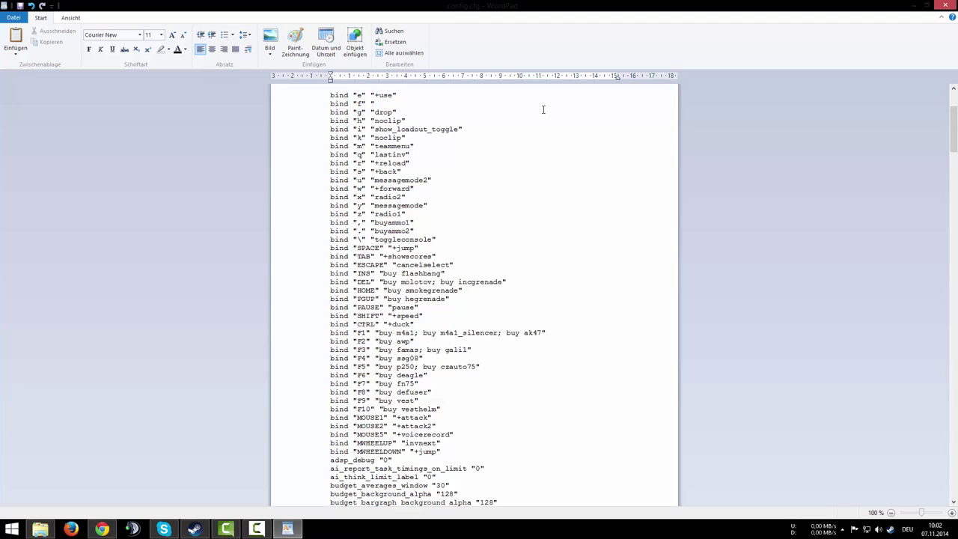
{"action": "type", "text": "+\"1"}
{"action": "key", "text": "BackSpace"}
{"action": "key", "text": "BackSpace"}
{"action": "type", "text": "lookatweapon"}
Delete the line that binds the "h" key to "noclip"
{"action": "left_click", "coordinate": [353, 120]}
{"action": "left_click_drag", "start_coordinate": [408, 122], "coordinate": [301, 121]}
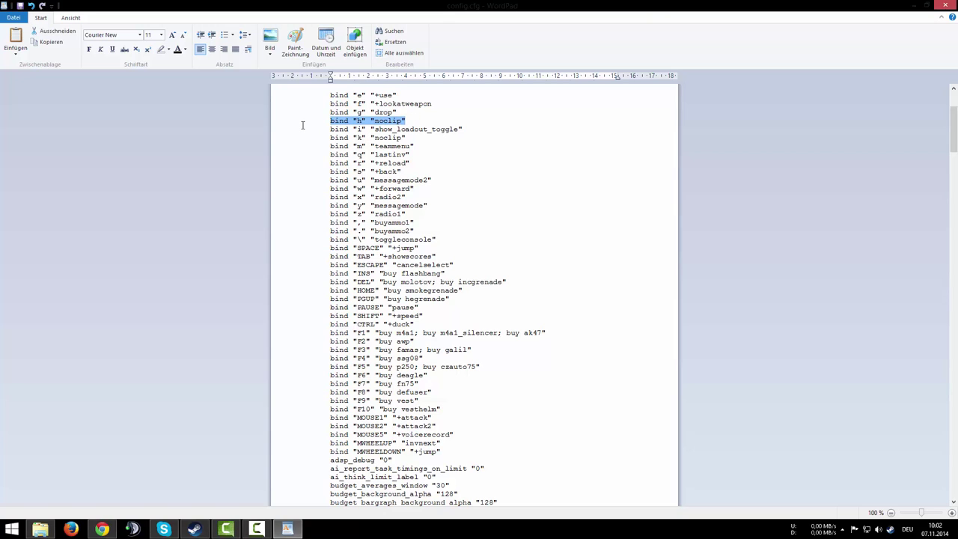
{"action": "key", "text": "BackSpace"}
{"action": "key", "text": "BackSpace"}
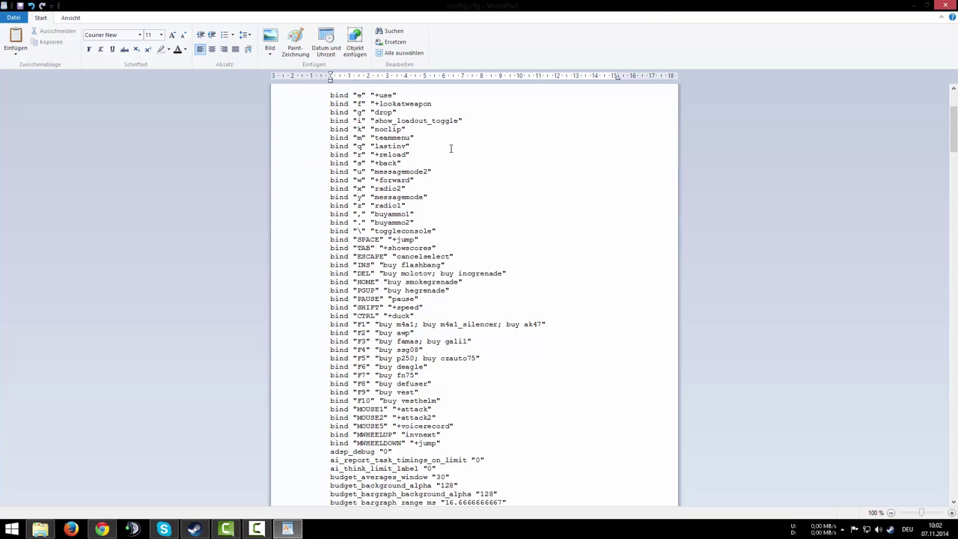
Review the budget, crosshair and HUD settings below the key bindings, and close config.cfg without saving the changes
{"action": "scroll", "coordinate": [470, 216], "scroll_direction": "down", "scroll_amount": 20}
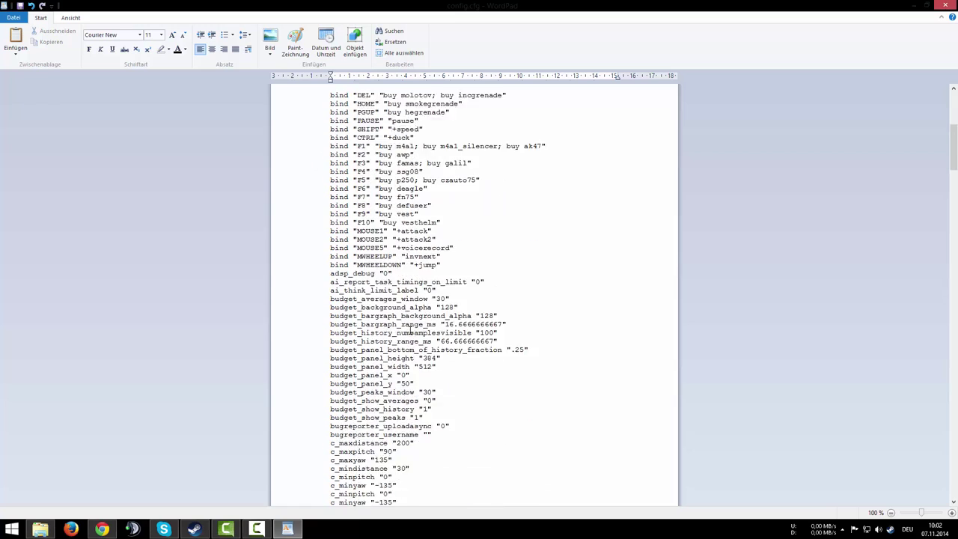
{"action": "scroll", "coordinate": [421, 303], "scroll_direction": "down", "scroll_amount": 8}
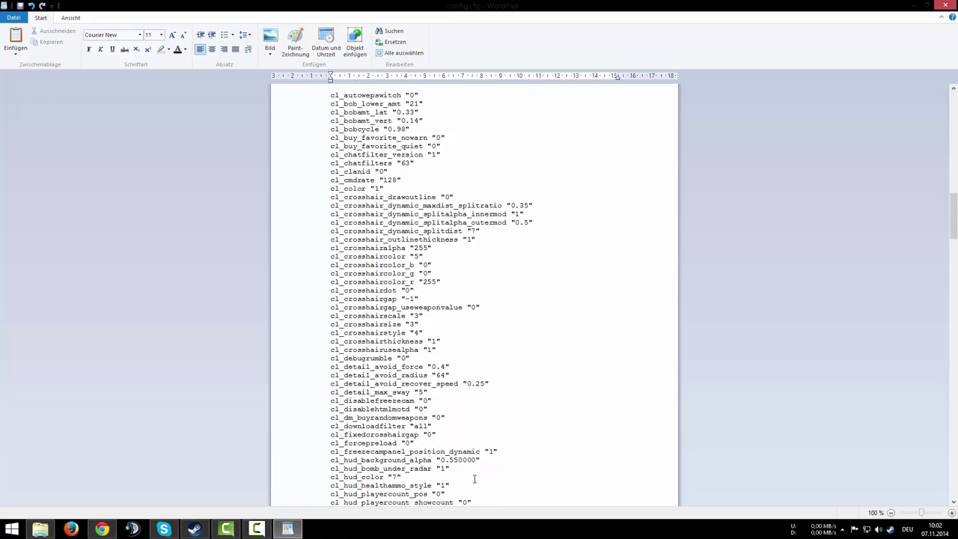
{"action": "scroll", "coordinate": [441, 318], "scroll_direction": "down", "scroll_amount": 8}
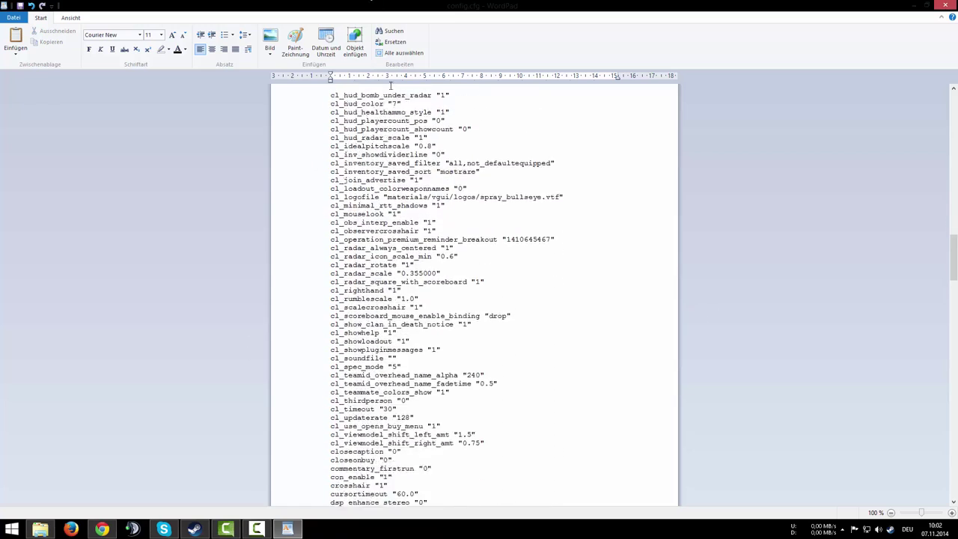
{"action": "scroll", "coordinate": [441, 318], "scroll_direction": "up", "scroll_amount": 11}
{"action": "scroll", "coordinate": [896, 4], "scroll_direction": "up", "scroll_amount": 15}
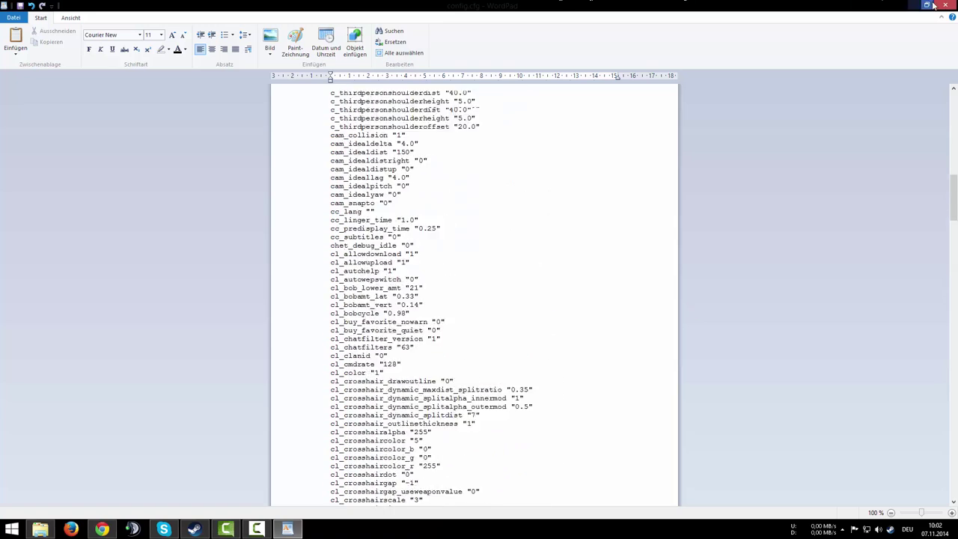
{"action": "left_click", "coordinate": [945, 5]}
{"action": "left_click", "coordinate": [495, 287]}
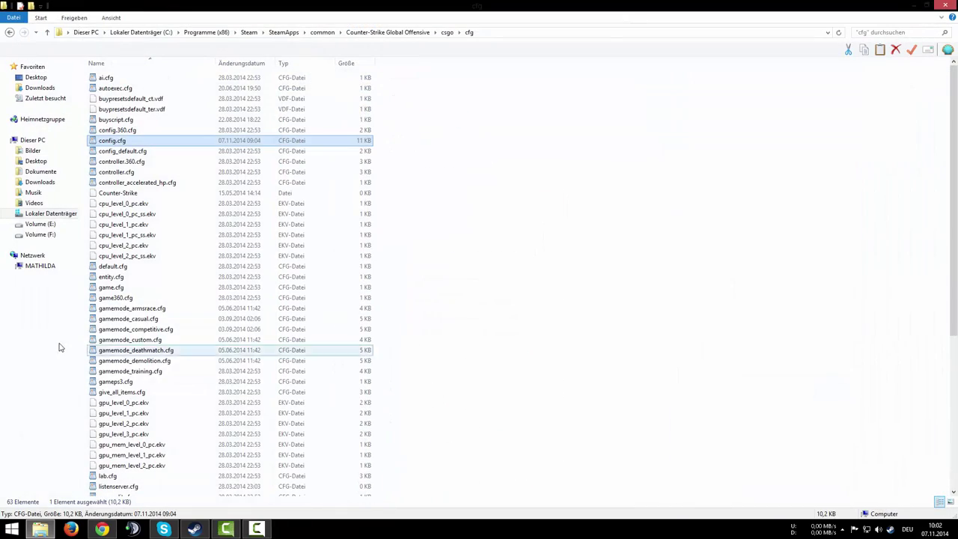
Open buyscript.cfg and view its buy bindings at full window size
{"action": "double_click", "coordinate": [157, 121]}
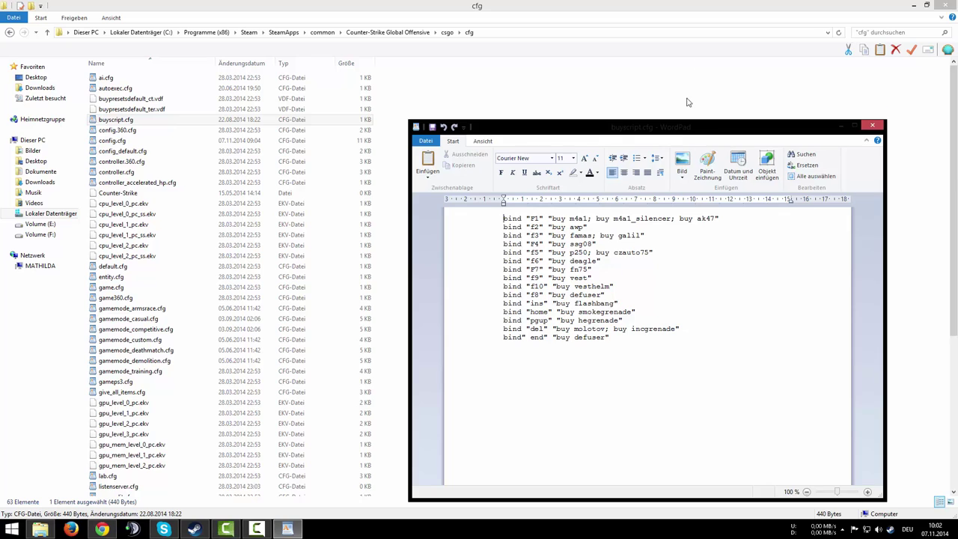
{"action": "double_click", "coordinate": [684, 127]}
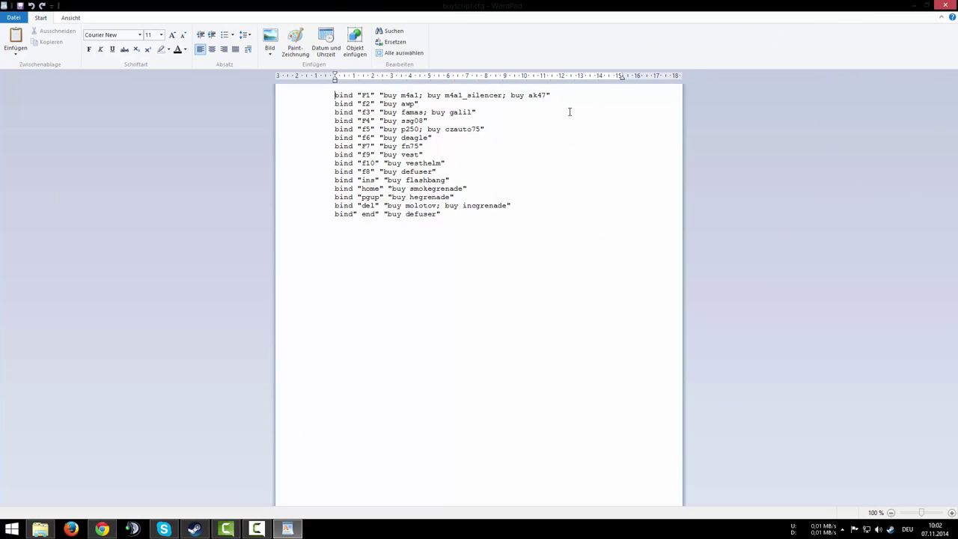
{"action": "double_click", "coordinate": [376, 5]}
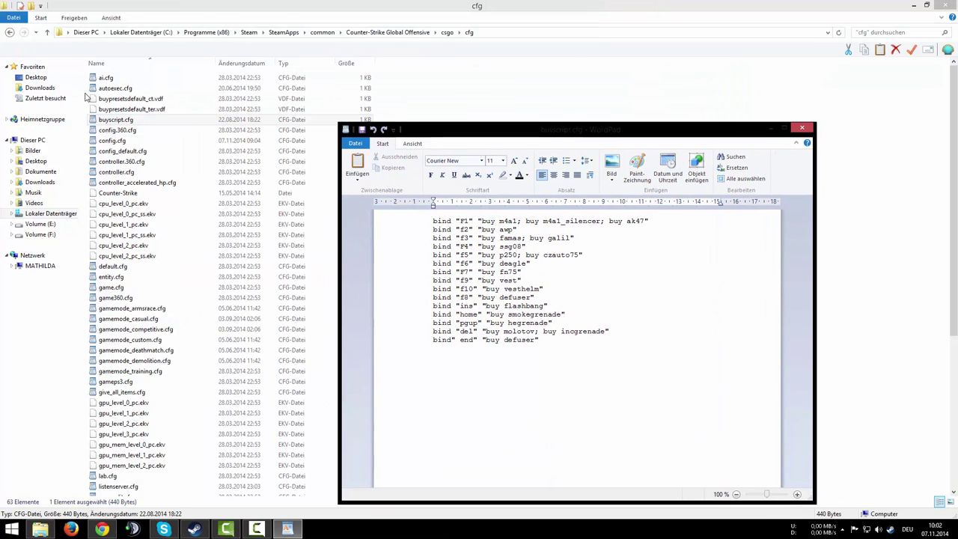
Open config.cfg and paste a copy of the bind "," "buyammo1" line on a new line below con_enable
{"action": "double_click", "coordinate": [182, 146]}
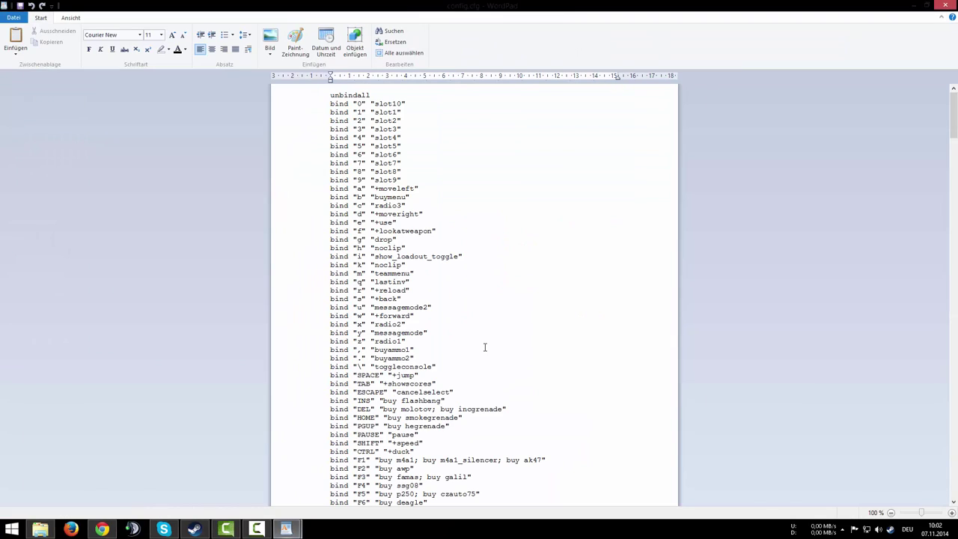
{"action": "left_click_drag", "start_coordinate": [497, 354], "coordinate": [325, 356]}
{"action": "key", "text": "ctrl+c"}
{"action": "scroll", "coordinate": [325, 356], "scroll_direction": "down", "scroll_amount": 20}
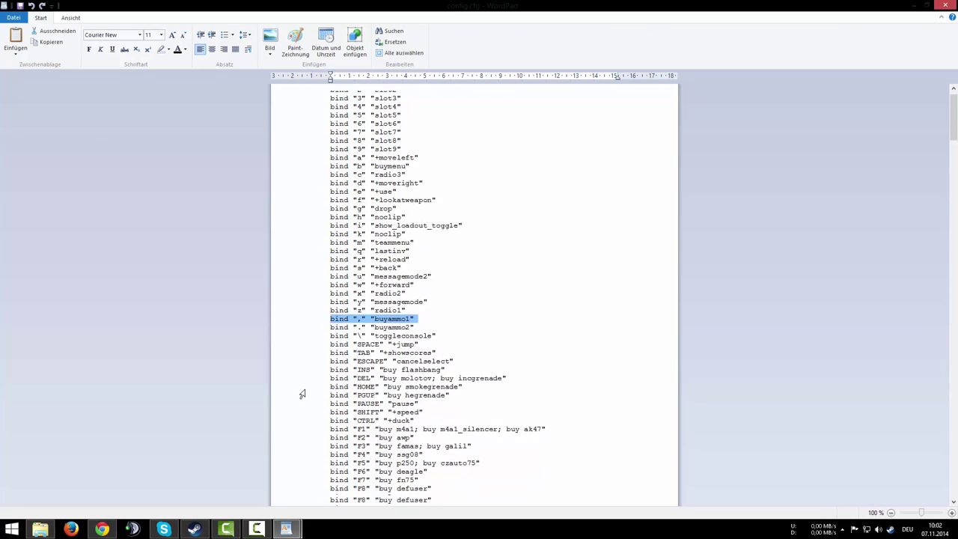
{"action": "scroll", "coordinate": [336, 350], "scroll_direction": "down", "scroll_amount": 20}
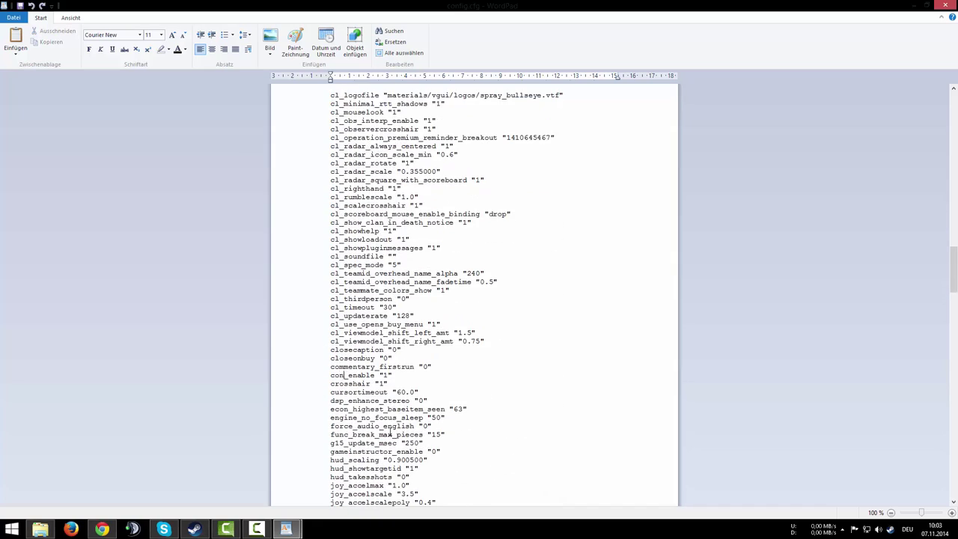
{"action": "key", "text": "Return"}
{"action": "key", "text": "Up"}
{"action": "key", "text": "ctrl+v"}
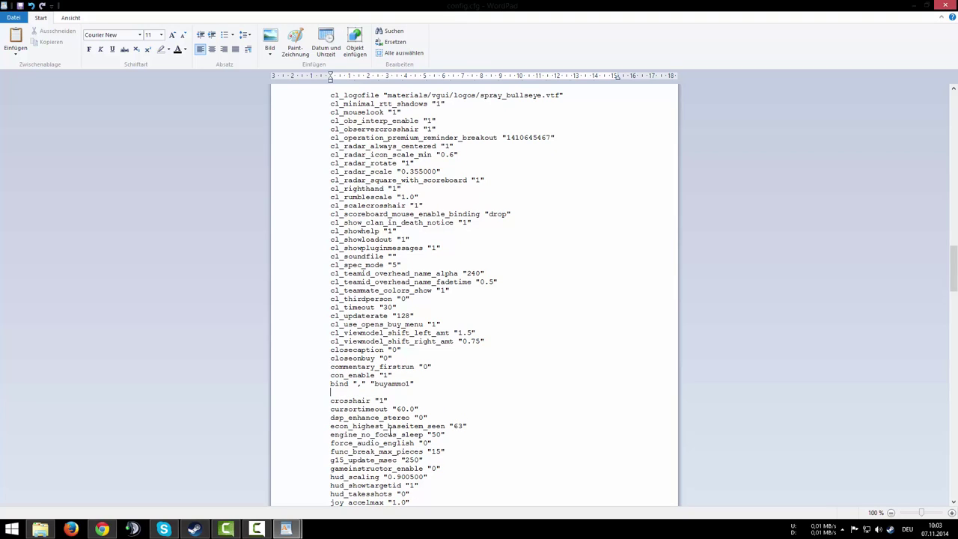
Close config.cfg without saving the pasted binding
{"action": "key", "text": "Up"}
{"action": "key", "text": "Up"}
{"action": "scroll", "coordinate": [359, 225], "scroll_direction": "up", "scroll_amount": 5}
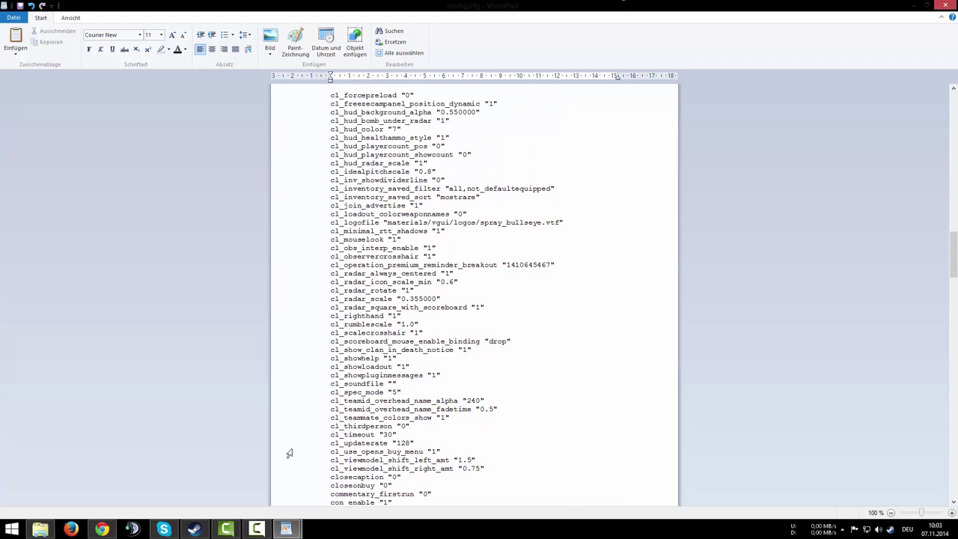
{"action": "key", "text": "alt+F4"}
{"action": "key", "text": "Tab"}
{"action": "key", "text": "Return"}
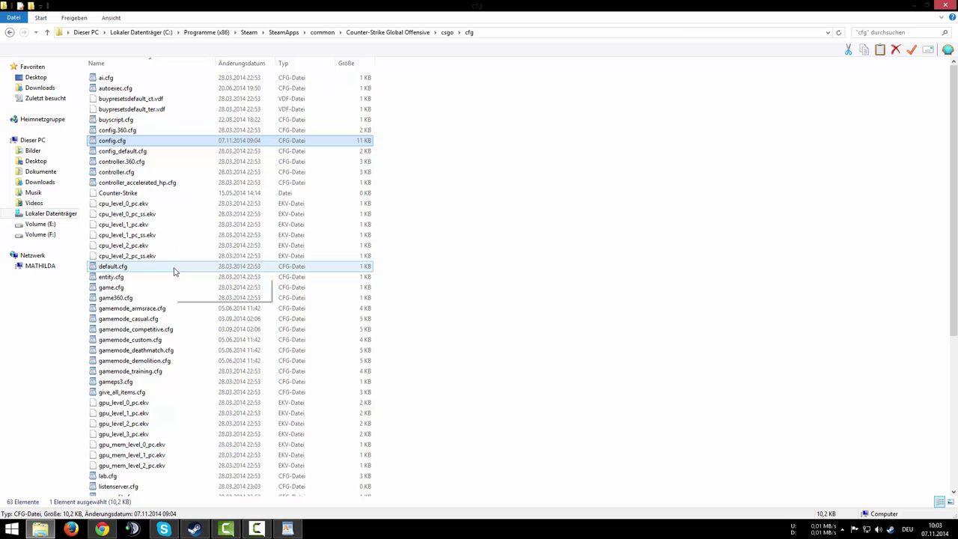
Examine the buy bindings in config.cfg and the settings through the net_graph lines, and close the file
{"action": "scroll", "coordinate": [452, 222], "scroll_direction": "down", "scroll_amount": 20}
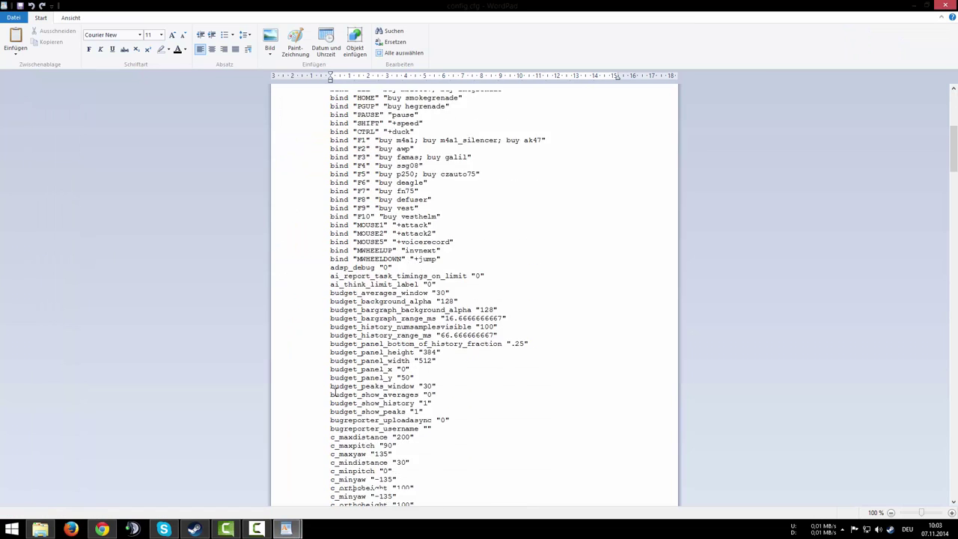
{"action": "scroll", "coordinate": [337, 332], "scroll_direction": "down", "scroll_amount": 1}
{"action": "scroll", "coordinate": [337, 332], "scroll_direction": "up", "scroll_amount": 20}
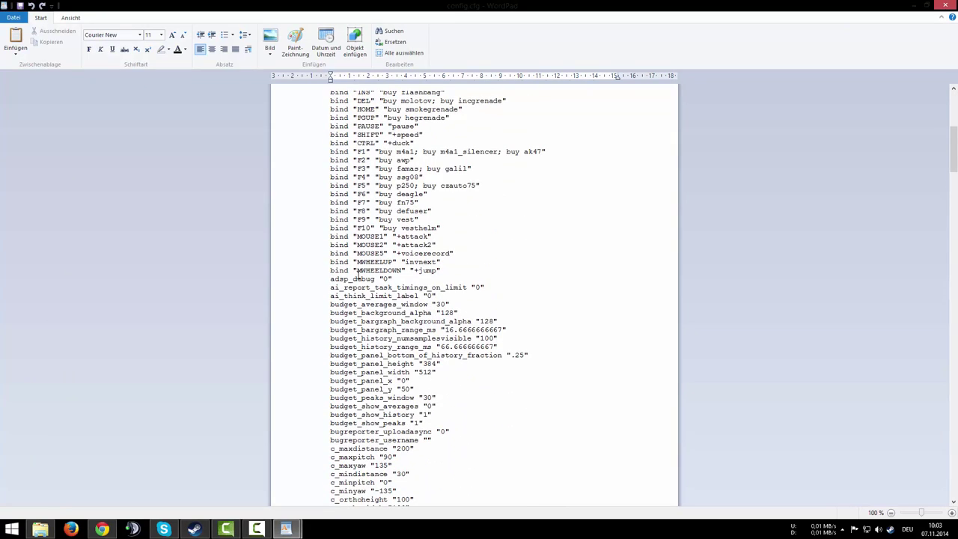
{"action": "left_click_drag", "start_coordinate": [322, 151], "coordinate": [523, 313]}
{"action": "scroll", "coordinate": [614, 401], "scroll_direction": "down", "scroll_amount": 1}
{"action": "scroll", "coordinate": [614, 401], "scroll_direction": "down", "scroll_amount": 20}
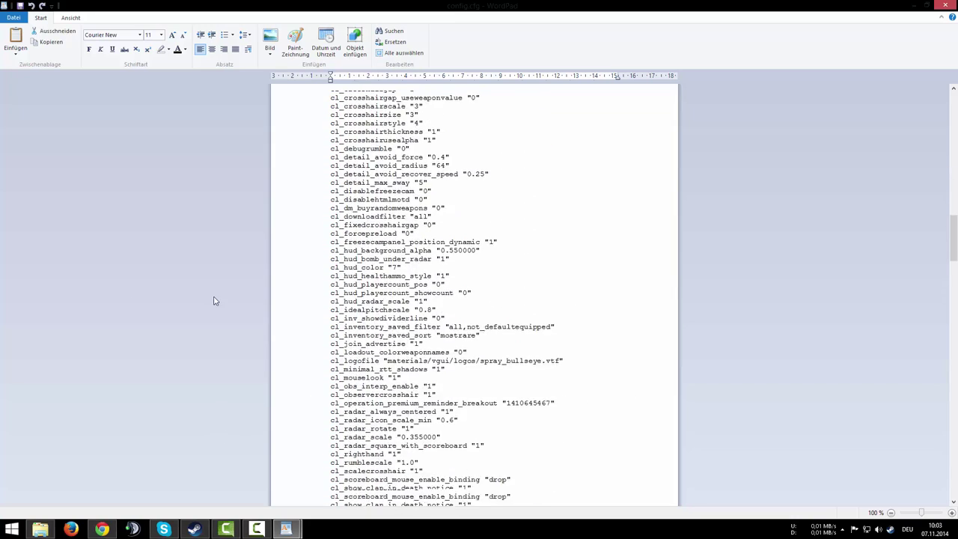
{"action": "scroll", "coordinate": [402, 374], "scroll_direction": "down", "scroll_amount": 20}
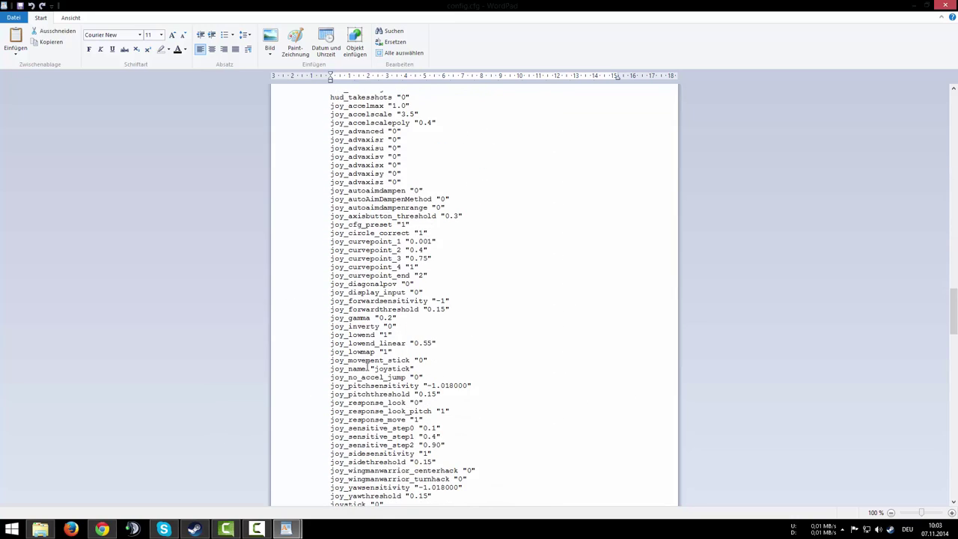
{"action": "scroll", "coordinate": [354, 368], "scroll_direction": "down", "scroll_amount": 13}
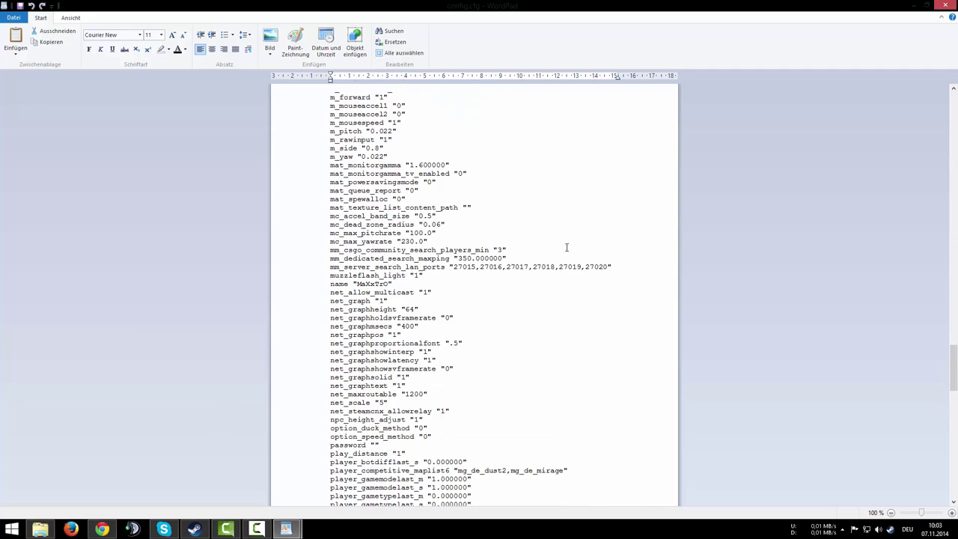
{"action": "left_click", "coordinate": [945, 5]}
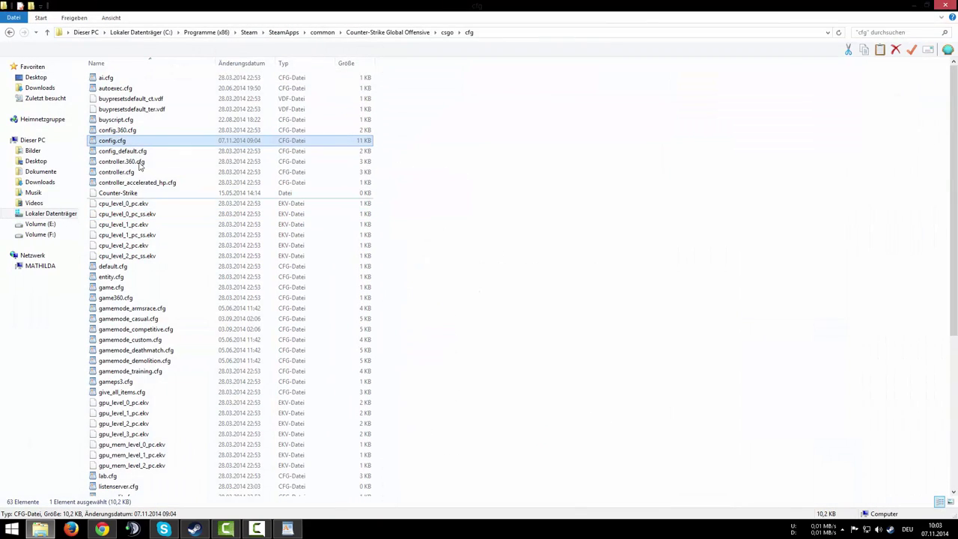
Open buyscript.cfg, examine its buy bindings including the final "end" line for the defuser, and close the file
{"action": "double_click", "coordinate": [121, 121]}
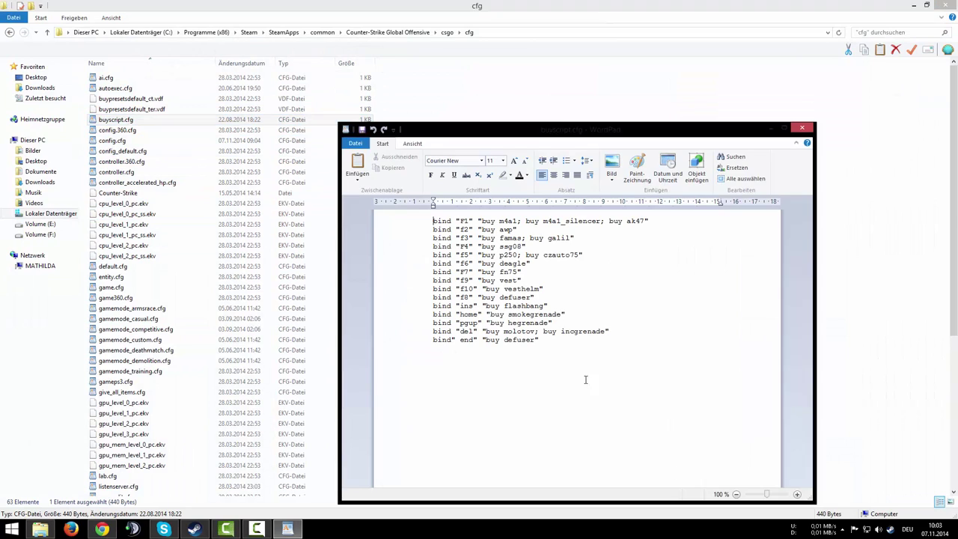
{"action": "double_click", "coordinate": [589, 129]}
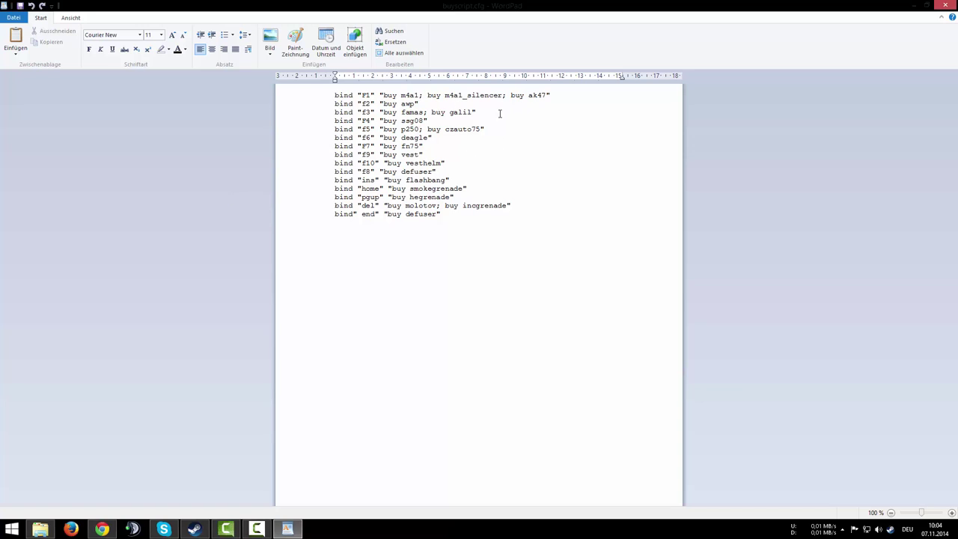
{"action": "left_click", "coordinate": [430, 97]}
{"action": "left_click_drag", "start_coordinate": [604, 205], "coordinate": [722, 270]}
{"action": "left_click", "coordinate": [596, 285]}
{"action": "left_click_drag", "start_coordinate": [596, 284], "coordinate": [408, 213]}
{"action": "left_click_drag", "start_coordinate": [422, 161], "coordinate": [383, 460]}
{"action": "left_click", "coordinate": [478, 312]}
{"action": "left_click_drag", "start_coordinate": [635, 227], "coordinate": [372, 76]}
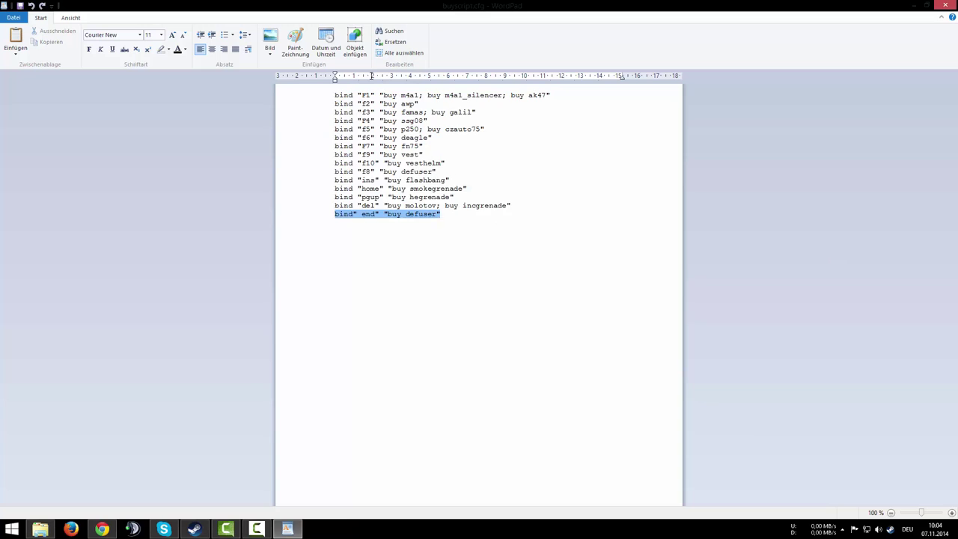
{"action": "left_click", "coordinate": [519, 263]}
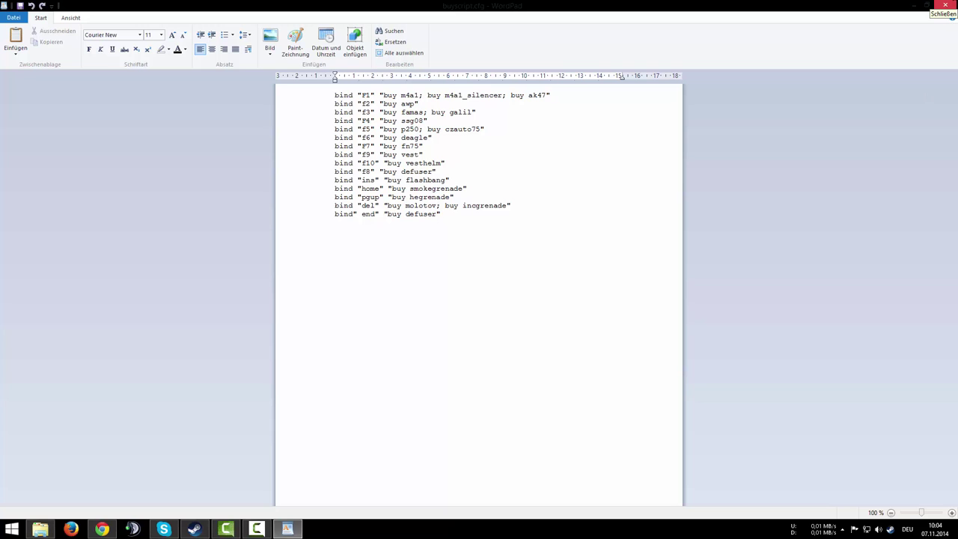
{"action": "left_click", "coordinate": [945, 5]}
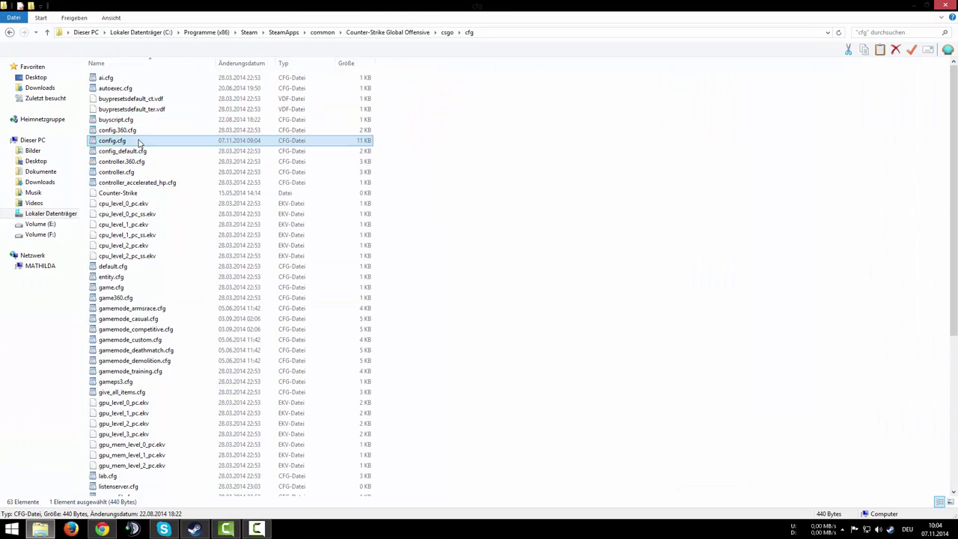
Open config.cfg and add the line "exec buyscript.cfg" below unbindall, separated by a blank line
{"action": "double_click", "coordinate": [112, 140]}
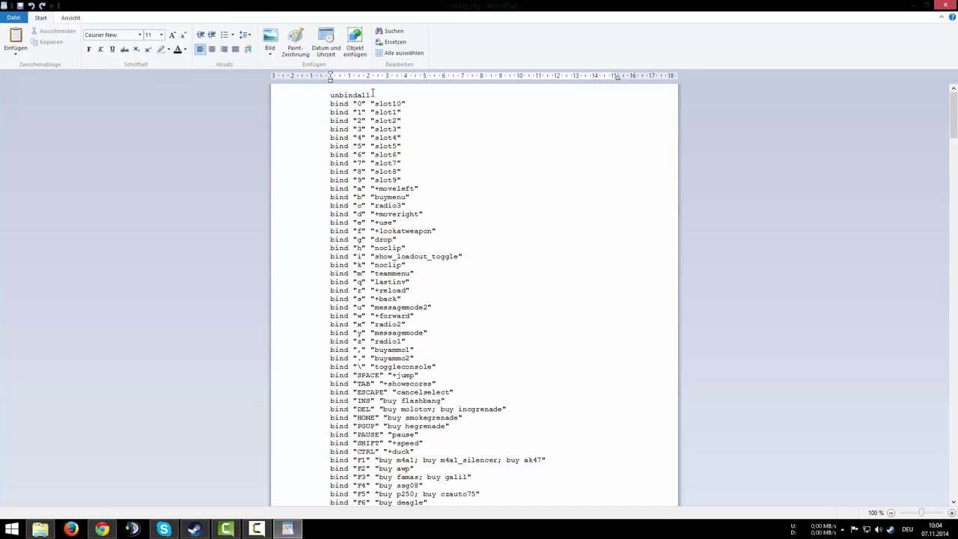
{"action": "key", "text": "Return"}
{"action": "key", "text": "Return"}
{"action": "type", "text": "exec buyscript.cfg"}
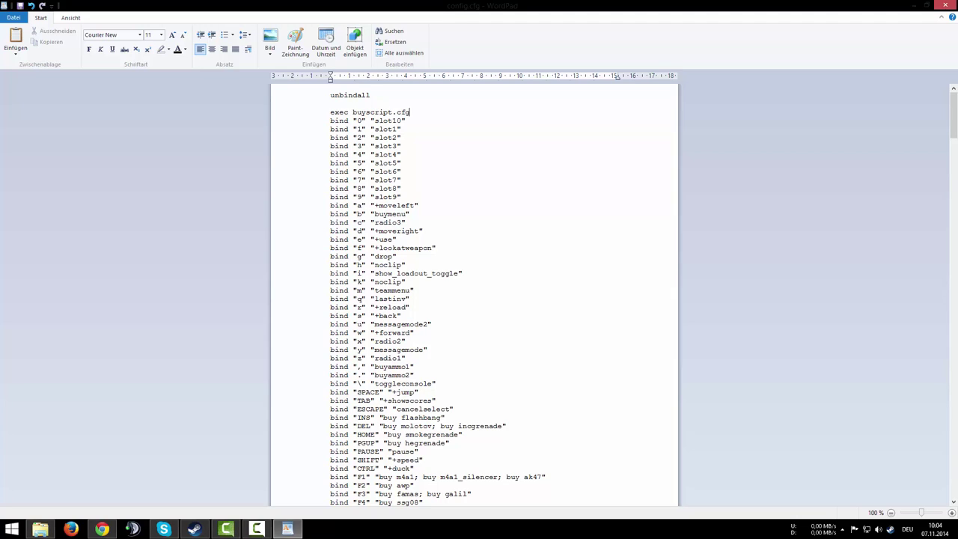
Delete the "exec buyscript.cfg" line and close config.cfg without saving
{"action": "key", "text": "BackSpace"}
{"action": "key", "text": "BackSpace"}
{"action": "key", "text": "BackSpace"}
{"action": "key", "text": "BackSpace"}
{"action": "key", "text": "BackSpace"}
{"action": "key", "text": "BackSpace"}
{"action": "key", "text": "BackSpace"}
{"action": "key", "text": "BackSpace"}
{"action": "key", "text": "BackSpace"}
{"action": "key", "text": "BackSpace"}
{"action": "key", "text": "BackSpace"}
{"action": "key", "text": "BackSpace"}
{"action": "key", "text": "BackSpace"}
{"action": "key", "text": "Return"}
{"action": "key", "text": "BackSpace"}
{"action": "key", "text": "BackSpace"}
{"action": "key", "text": "BackSpace"}
{"action": "key", "text": "BackSpace"}
{"action": "key", "text": "BackSpace"}
{"action": "key", "text": "BackSpace"}
{"action": "left_click", "coordinate": [945, 5]}
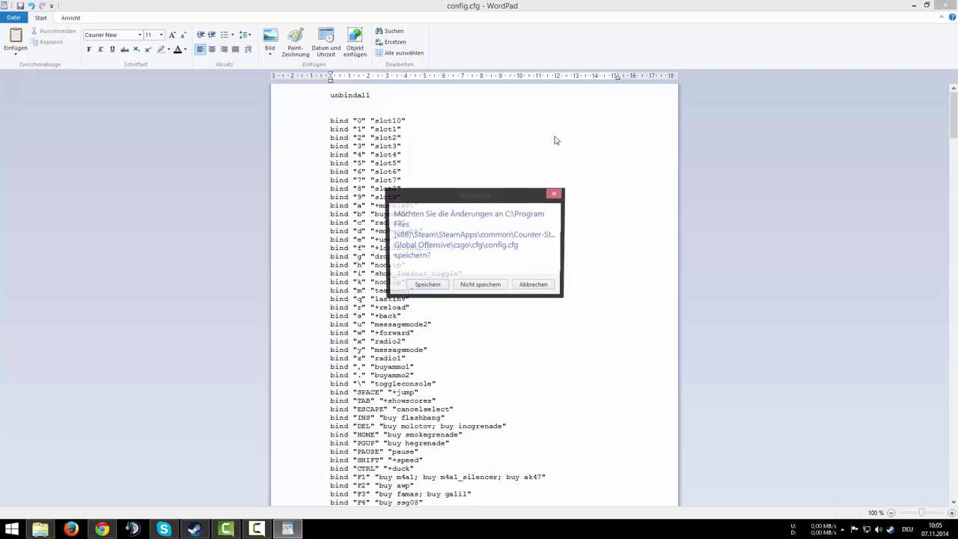
{"action": "left_click", "coordinate": [500, 285]}
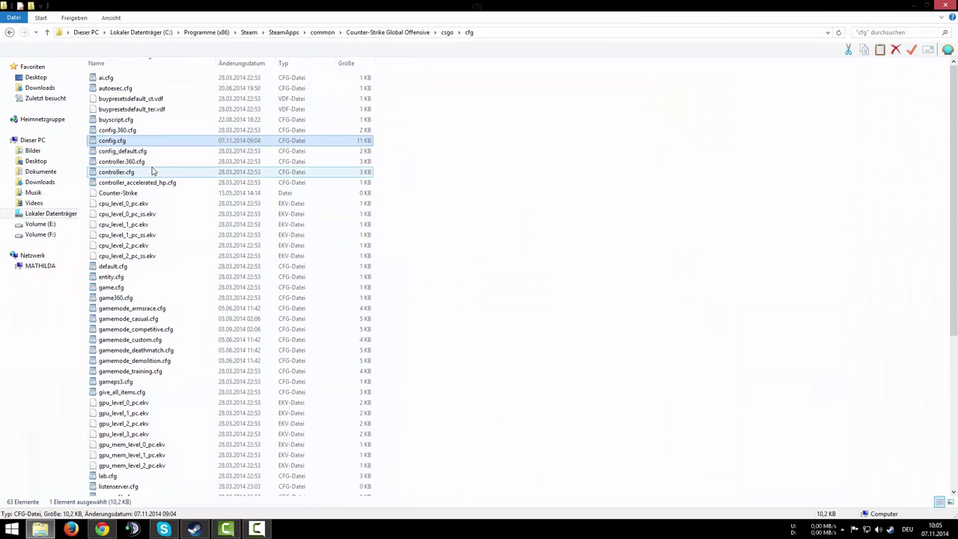
Open autoexec.cfg and highlight its commands from mp_limitteams through host_writeconfig
{"action": "double_click", "coordinate": [119, 88]}
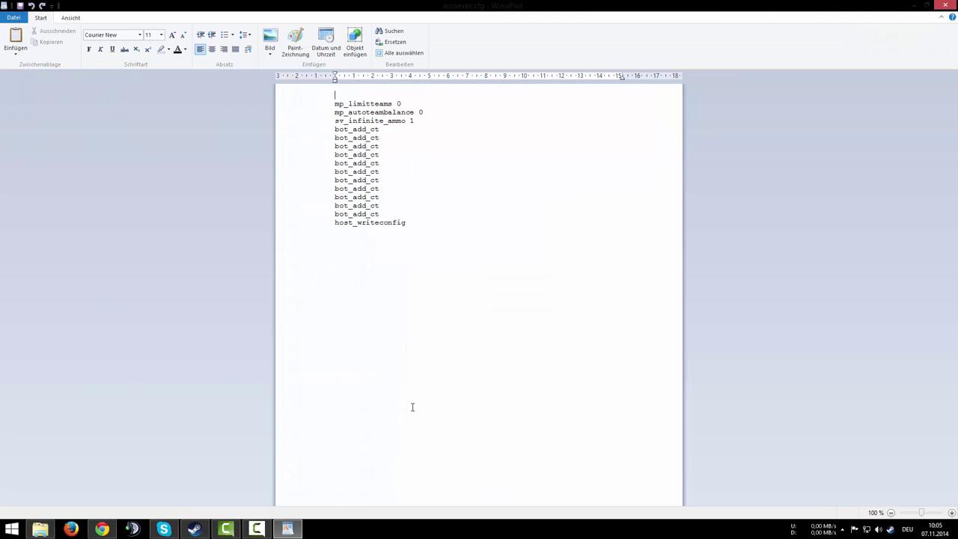
{"action": "left_click_drag", "start_coordinate": [406, 222], "coordinate": [620, 60]}
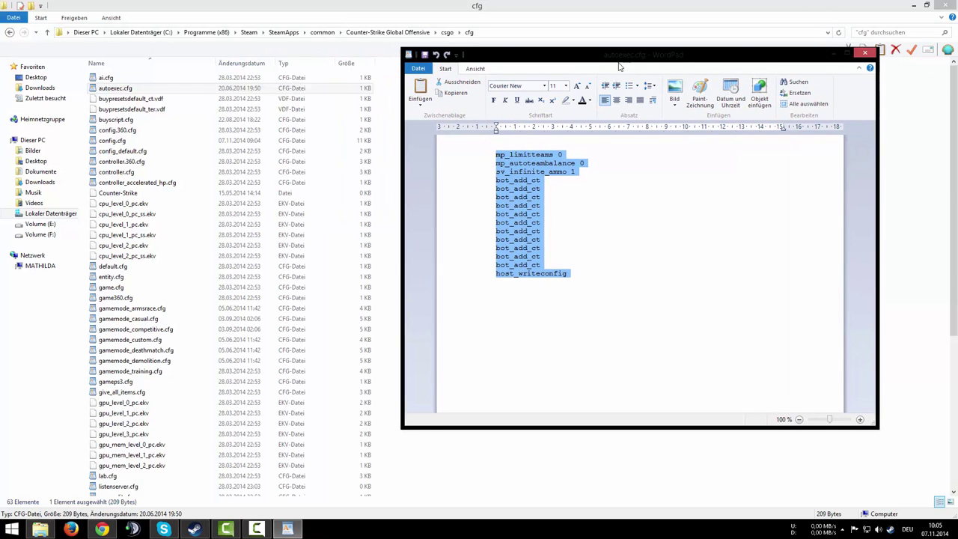
Open config.cfg and add the line "exec autoexec.cfg" directly below unbindall
{"action": "double_click", "coordinate": [116, 140]}
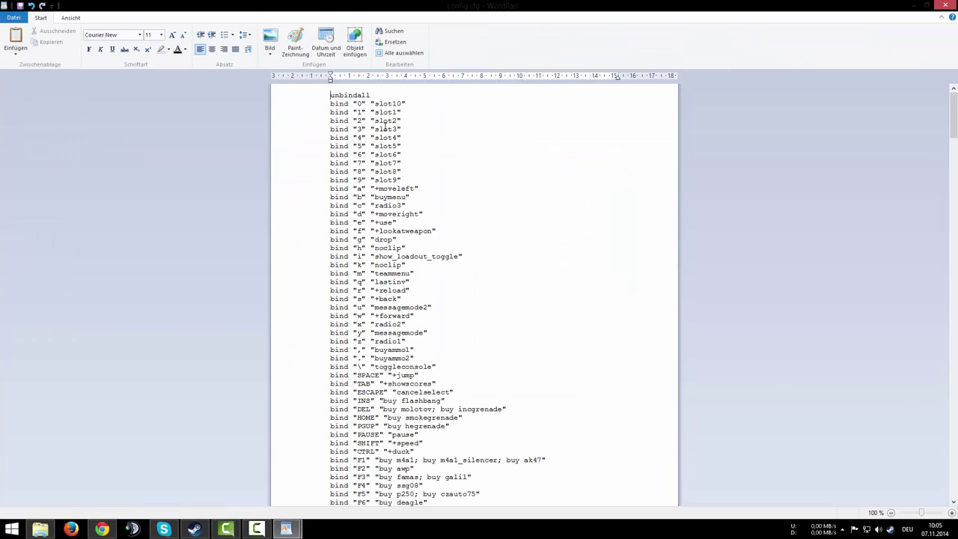
{"action": "key", "text": "Return"}
{"action": "key", "text": "BackSpace"}
{"action": "key", "text": "Return"}
{"action": "type", "text": "exec"}
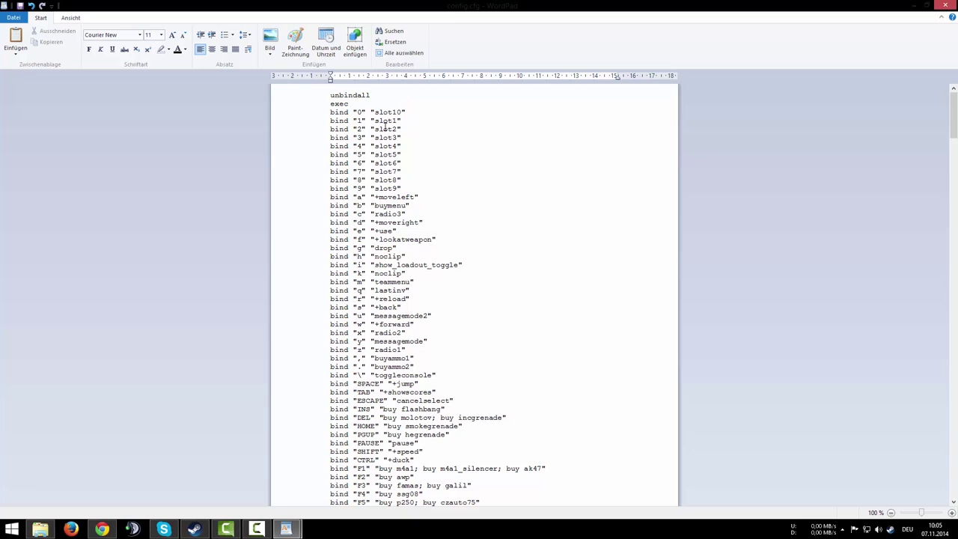
{"action": "type", "text": " autoexec.cfg"}
Delete the "exec autoexec.cfg" line and close config.cfg without saving
{"action": "left_click_drag", "start_coordinate": [409, 103], "coordinate": [335, 103]}
{"action": "key", "text": "Delete"}
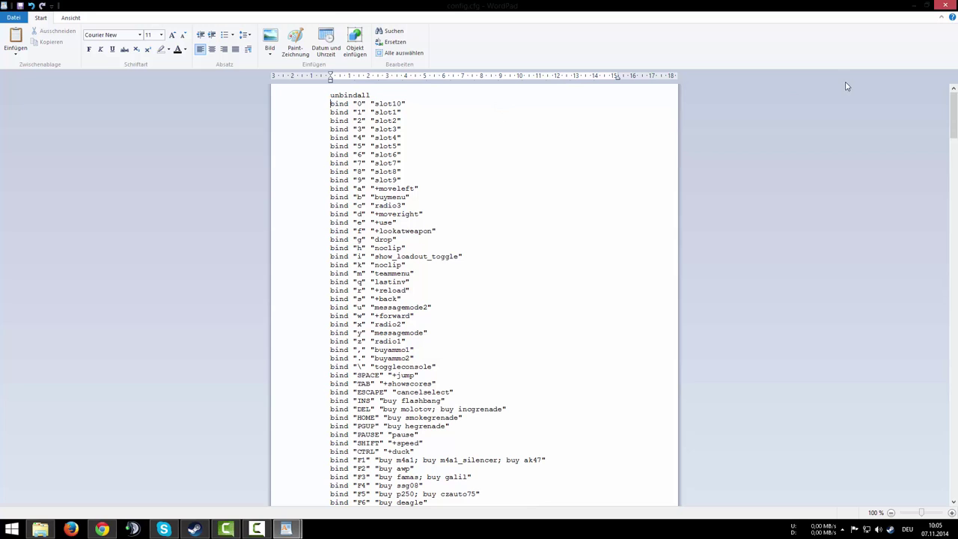
{"action": "left_click", "coordinate": [945, 5]}
{"action": "left_click", "coordinate": [480, 285]}
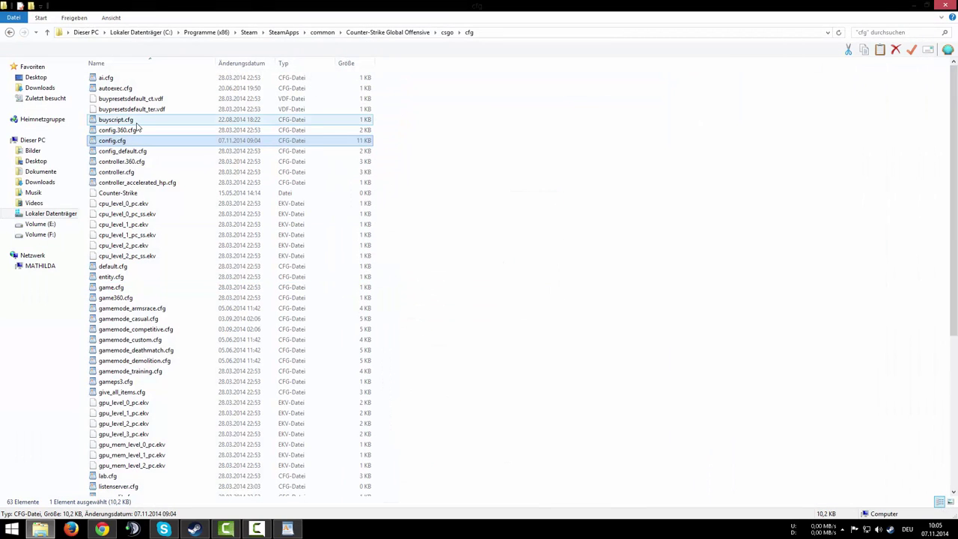
Examine the commands in autoexec.cfg, including the final host_writeconfig line, and close the file
{"action": "left_click", "coordinate": [116, 88]}
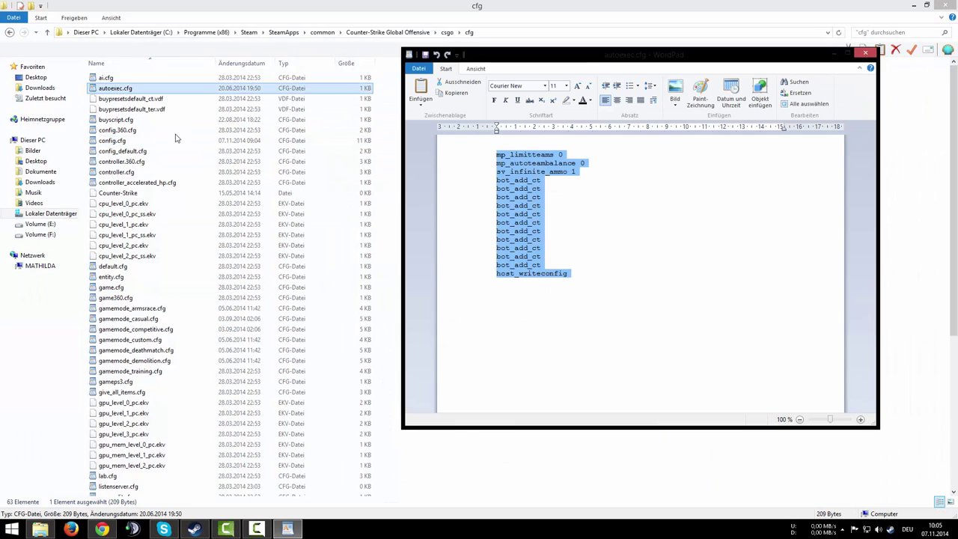
{"action": "left_click_drag", "start_coordinate": [626, 285], "coordinate": [496, 273]}
{"action": "left_click_drag", "start_coordinate": [535, 243], "coordinate": [502, 346]}
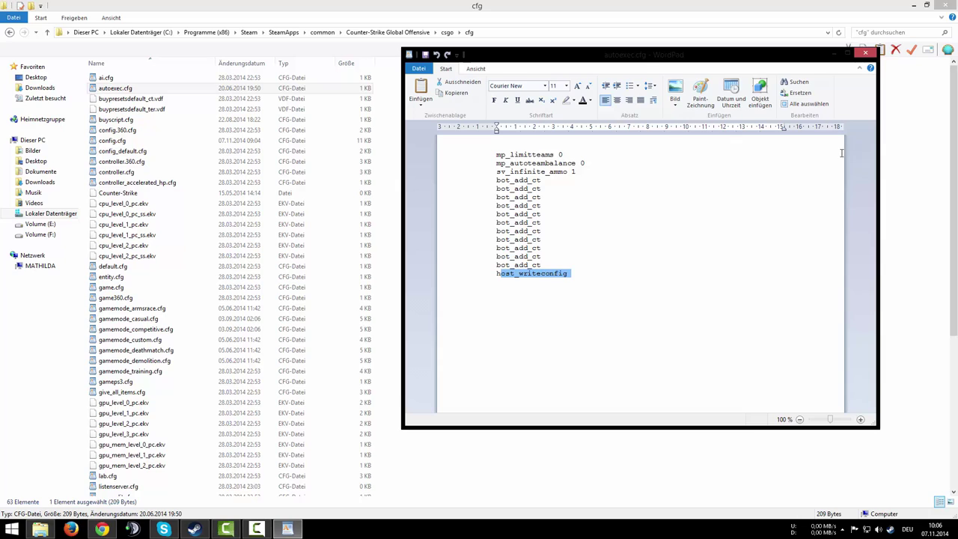
{"action": "left_click", "coordinate": [866, 55]}
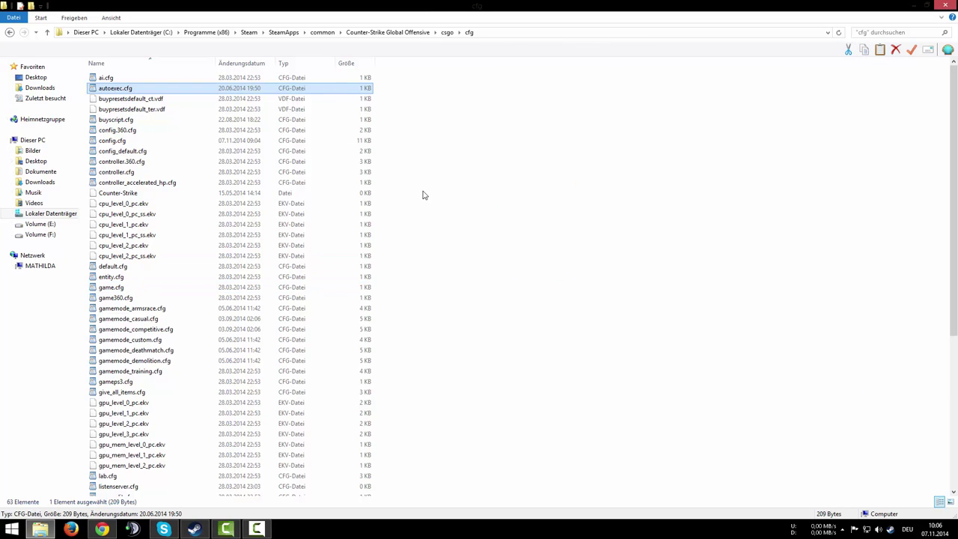
{"action": "scroll", "coordinate": [353, 254], "scroll_direction": "down", "scroll_amount": 8}
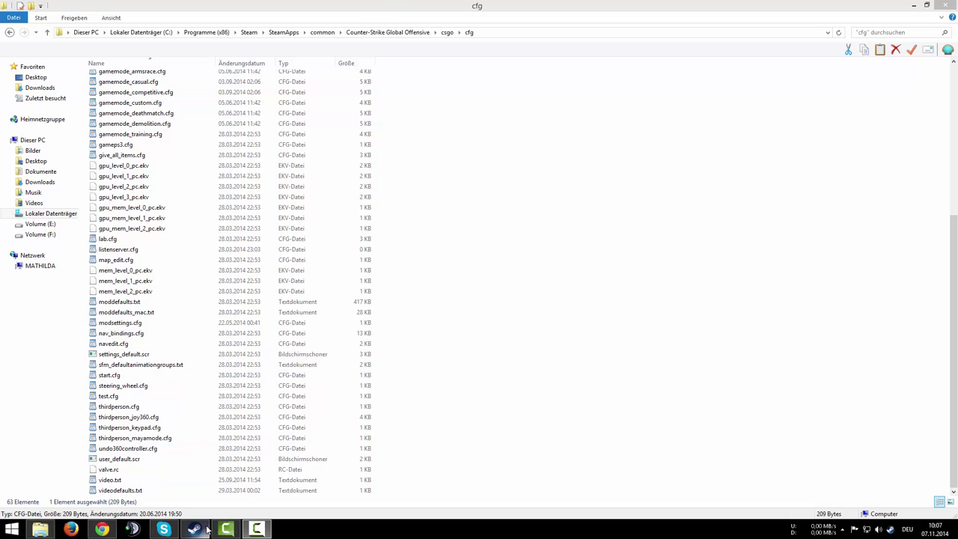
{"action": "mouse_move", "coordinate": [226, 529]}
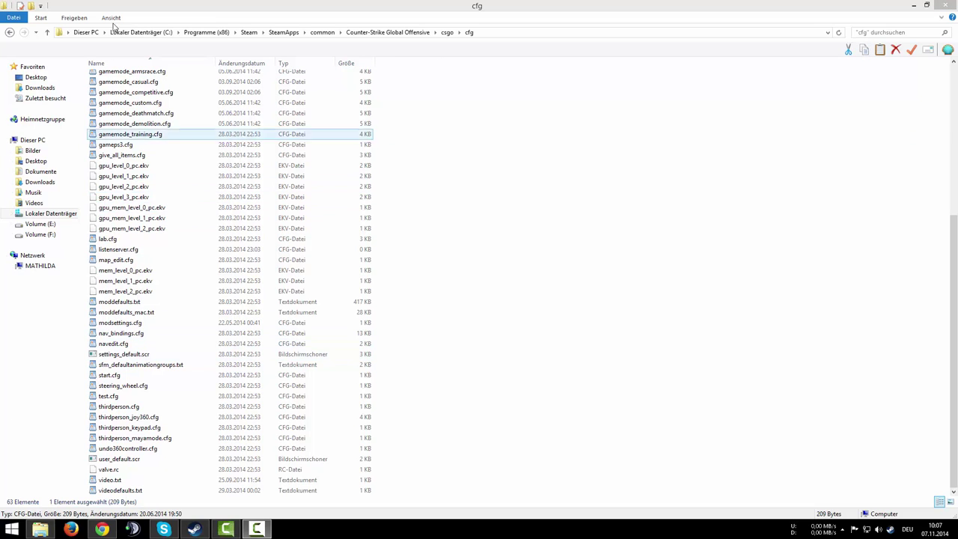
Open config.cfg and search it for "cl_update"
{"action": "left_click", "coordinate": [139, 165]}
{"action": "scroll", "coordinate": [130, 173], "scroll_direction": "up", "scroll_amount": 8}
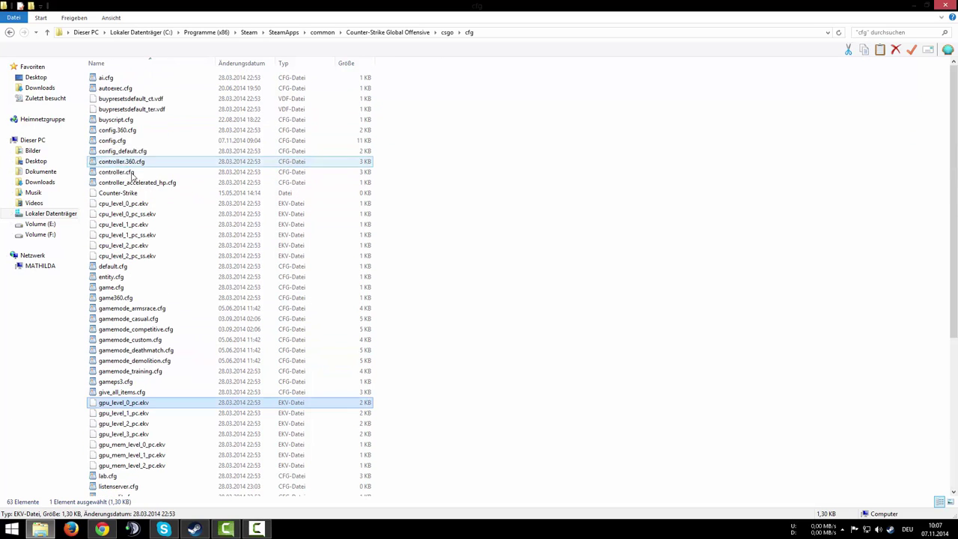
{"action": "double_click", "coordinate": [152, 142]}
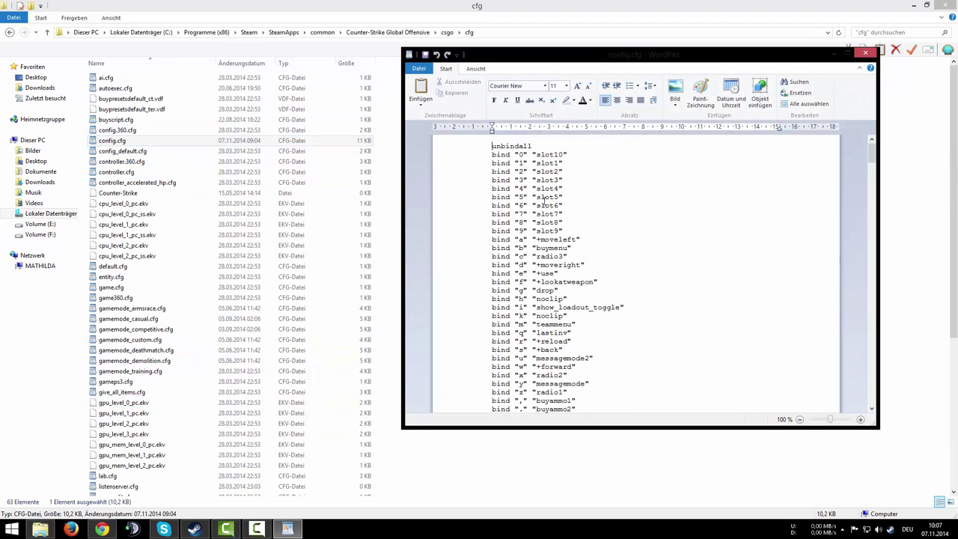
{"action": "left_click", "coordinate": [797, 82]}
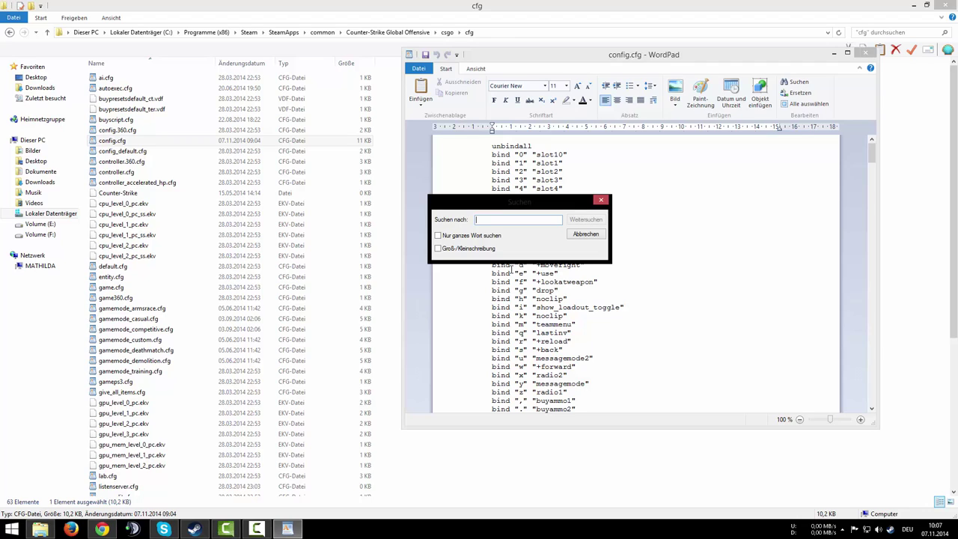
{"action": "type", "text": "cl_update"}
{"action": "key", "text": "Return"}
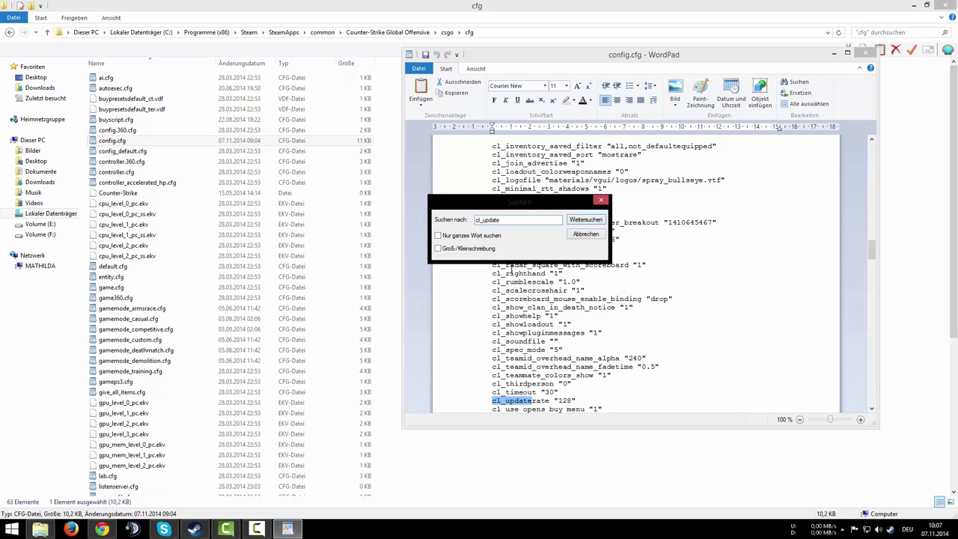
Search config.cfg for "cl_cmd"
{"action": "key", "text": "BackSpace"}
{"action": "key", "text": "BackSpace"}
{"action": "key", "text": "BackSpace"}
{"action": "key", "text": "BackSpace"}
{"action": "key", "text": "BackSpace"}
{"action": "key", "text": "BackSpace"}
{"action": "type", "text": "cmd"}
{"action": "key", "text": "Return"}
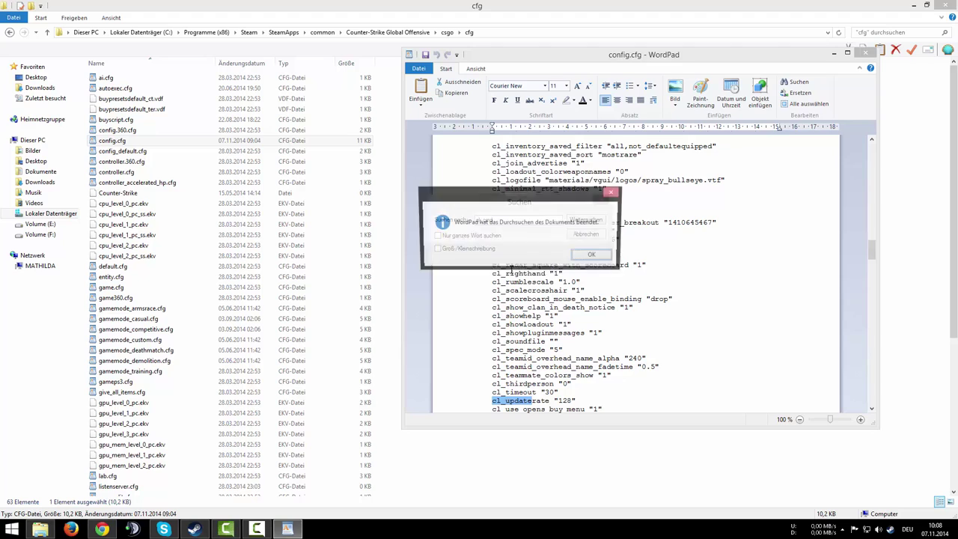
{"action": "key", "text": "Return"}
{"action": "key", "text": "Return"}
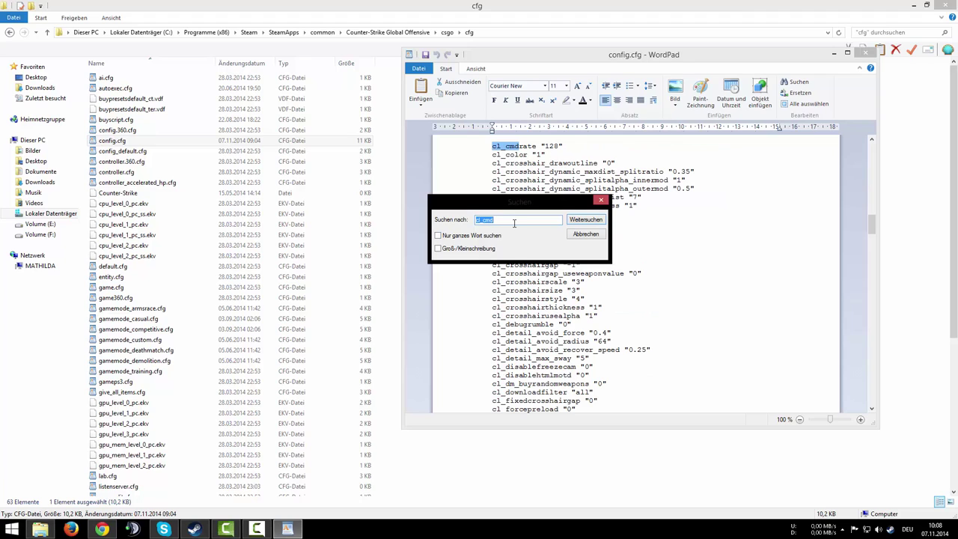
Search config.cfg for "rate" and close the search
{"action": "type", "text": "rate"}
{"action": "key", "text": "Return"}
{"action": "key", "text": "Return"}
{"action": "key", "text": "Return"}
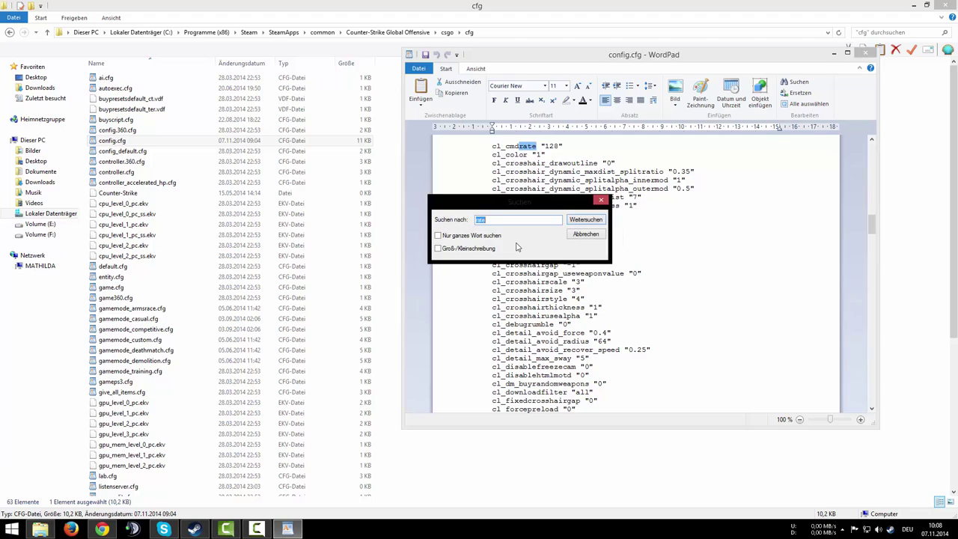
{"action": "key", "text": "Escape"}
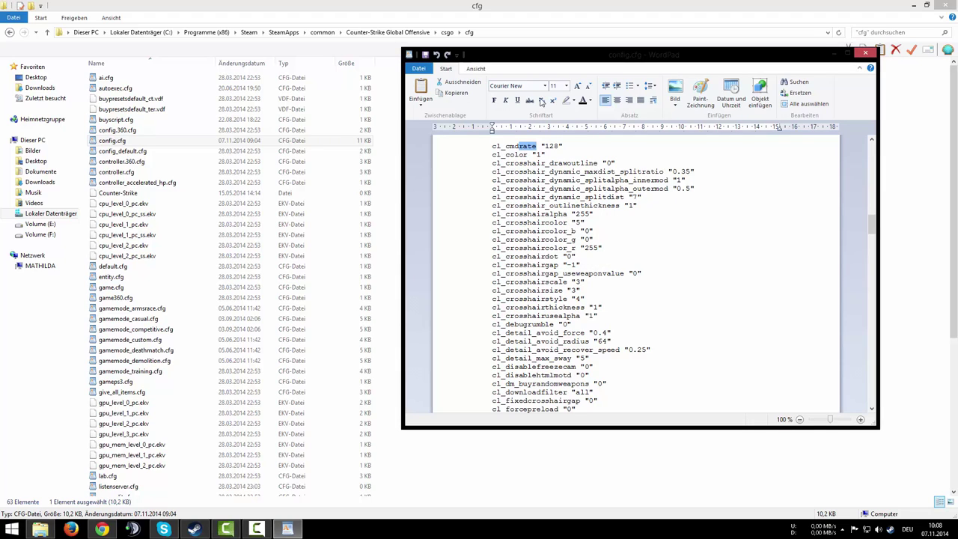
Insert the line "rate 125000" between blank lines above cl_crosshaircolor, and close config.cfg without saving
{"action": "left_click", "coordinate": [484, 224]}
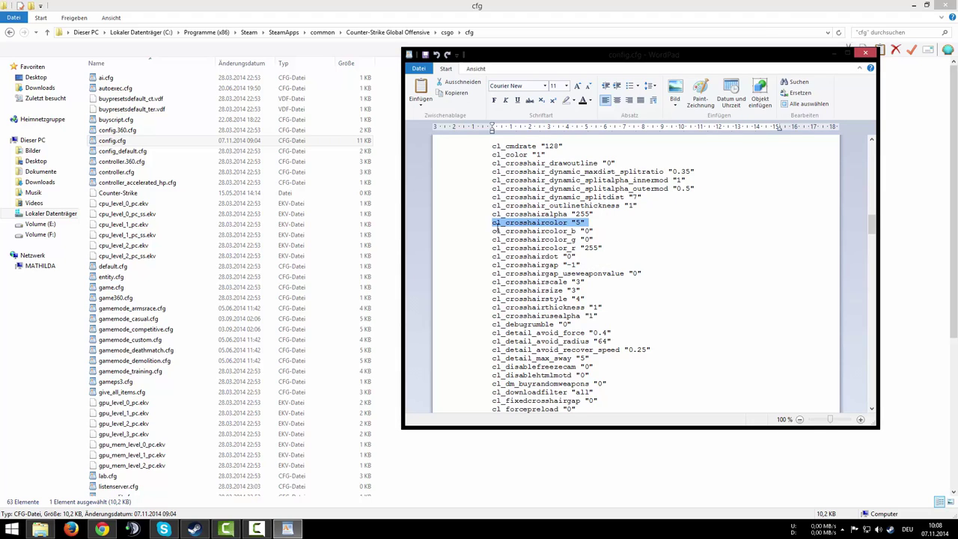
{"action": "left_click", "coordinate": [493, 223]}
{"action": "key", "text": "Return"}
{"action": "key", "text": "Return"}
{"action": "key", "text": "Return"}
{"action": "key", "text": "Up"}
{"action": "key", "text": "Up"}
{"action": "type", "text": "rate 125"}
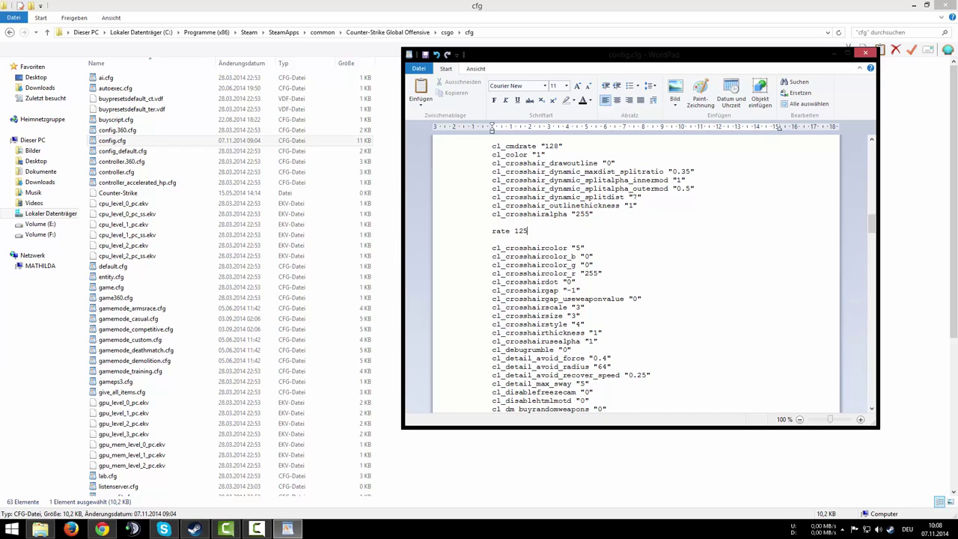
{"action": "type", "text": "000"}
{"action": "left_click", "coordinate": [865, 53]}
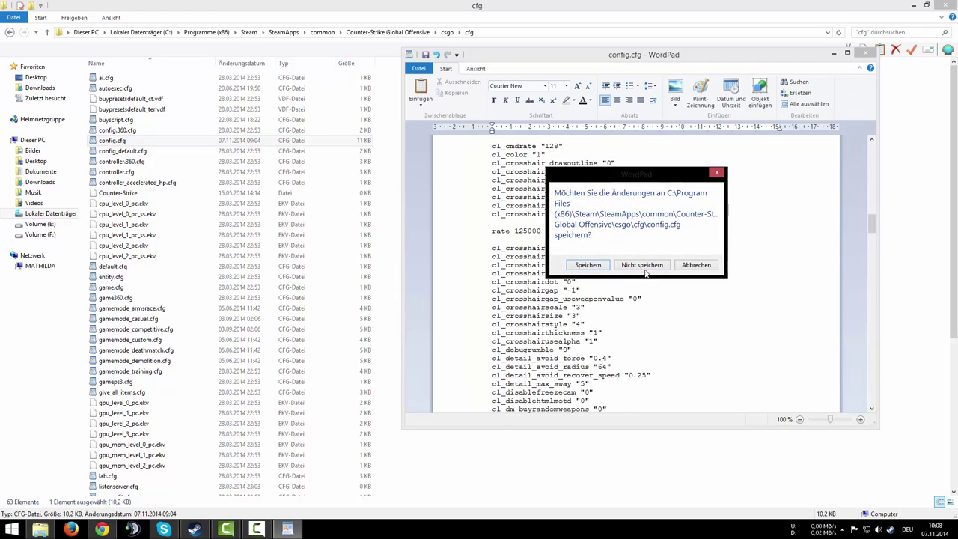
{"action": "left_click", "coordinate": [645, 273]}
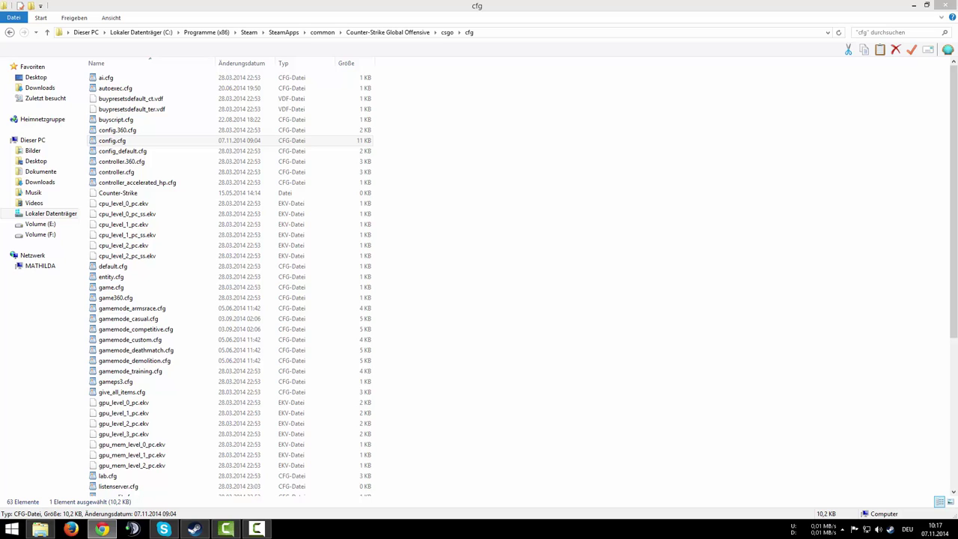
{"action": "right_click", "coordinate": [554, 140]}
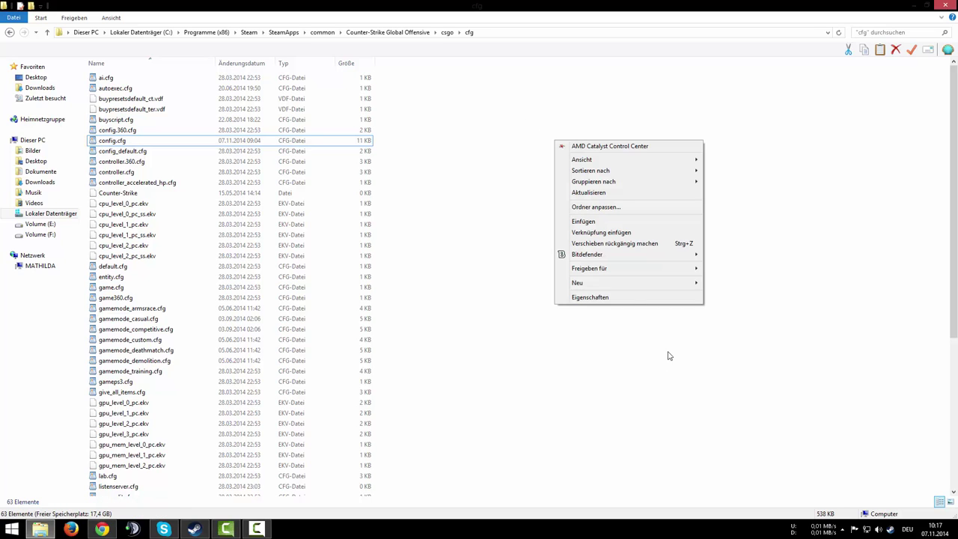
{"action": "mouse_move", "coordinate": [652, 287]}
{"action": "left_click", "coordinate": [769, 285]}
{"action": "type", "text": "Rate"}
{"action": "key", "text": "ctrl+a"}
{"action": "type", "text": "rate 125"}
{"action": "key", "text": "ctrl+a"}
{"action": "key", "text": "BackSpace"}
{"action": "key", "text": "Return"}
{"action": "key", "text": "Delete"}
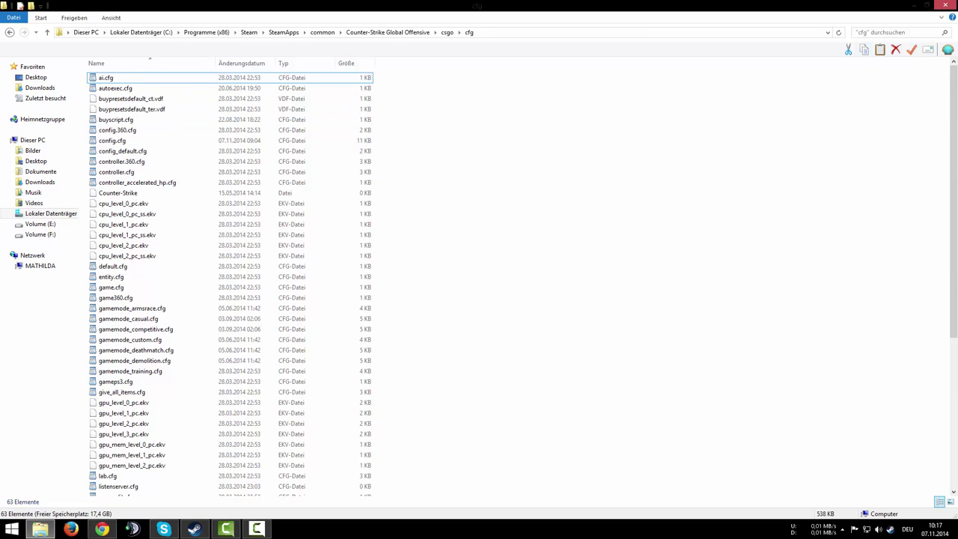
{"action": "key", "text": "alt+Tab"}
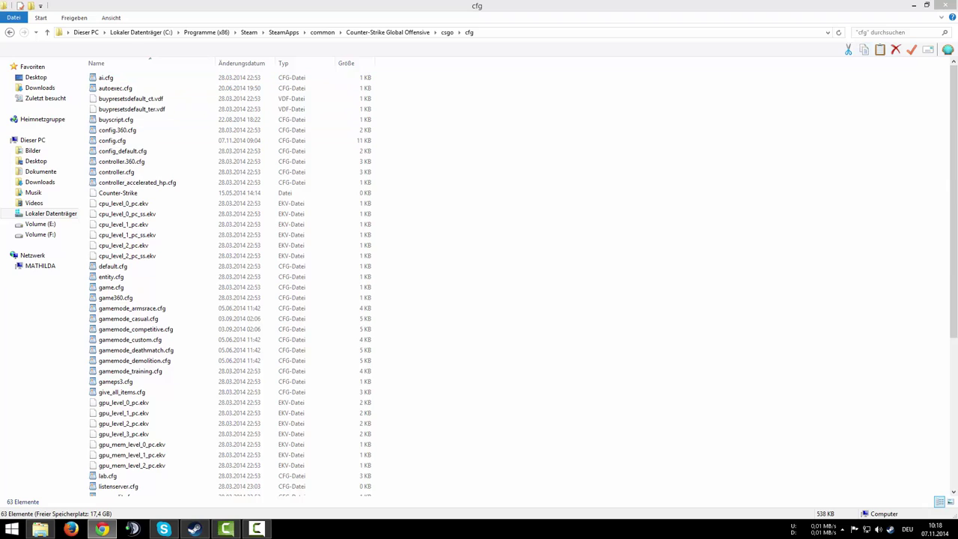